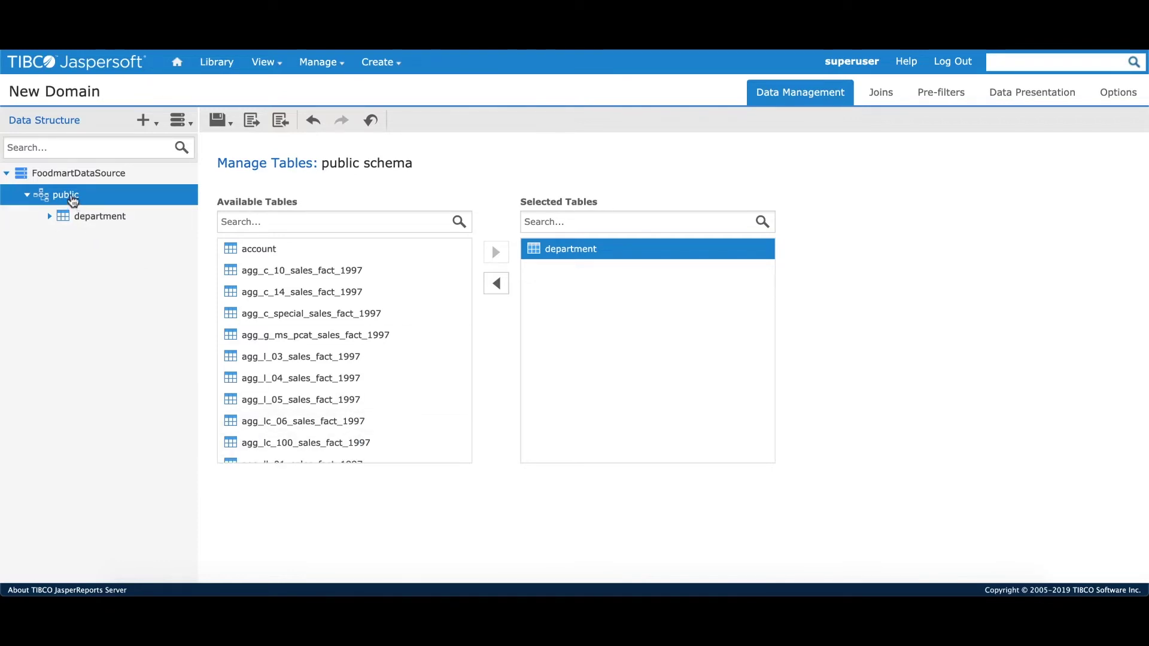
# - Create the derived table Employee_sub in FoodmartDataSource with "select * from employee where salary > (select salary from employee where employee_id = 50)", keeping all result fields
pyautogui.click(81, 173)
pyautogui.rightClick(83, 174)
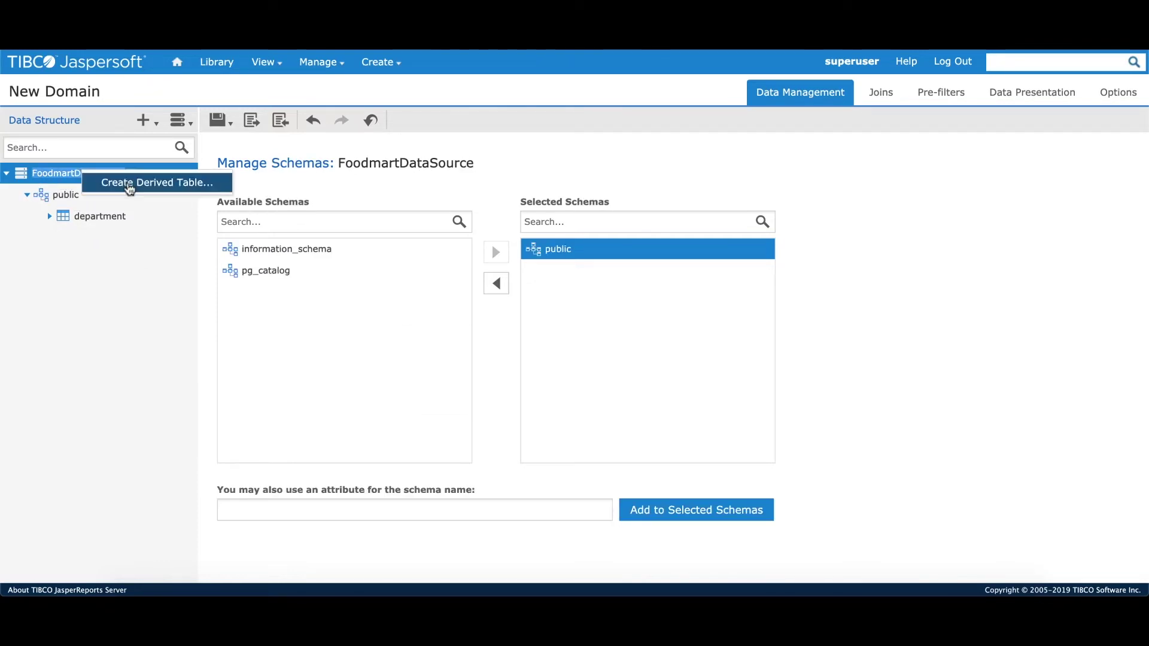
pyautogui.click(128, 184)
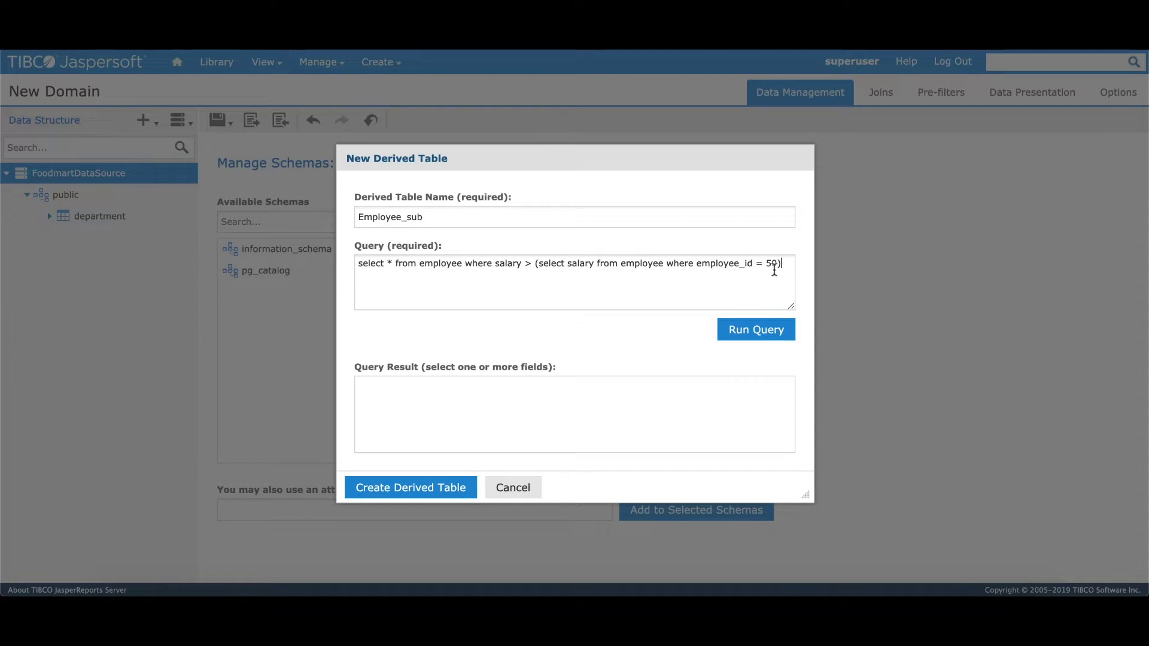
pyautogui.click(765, 337)
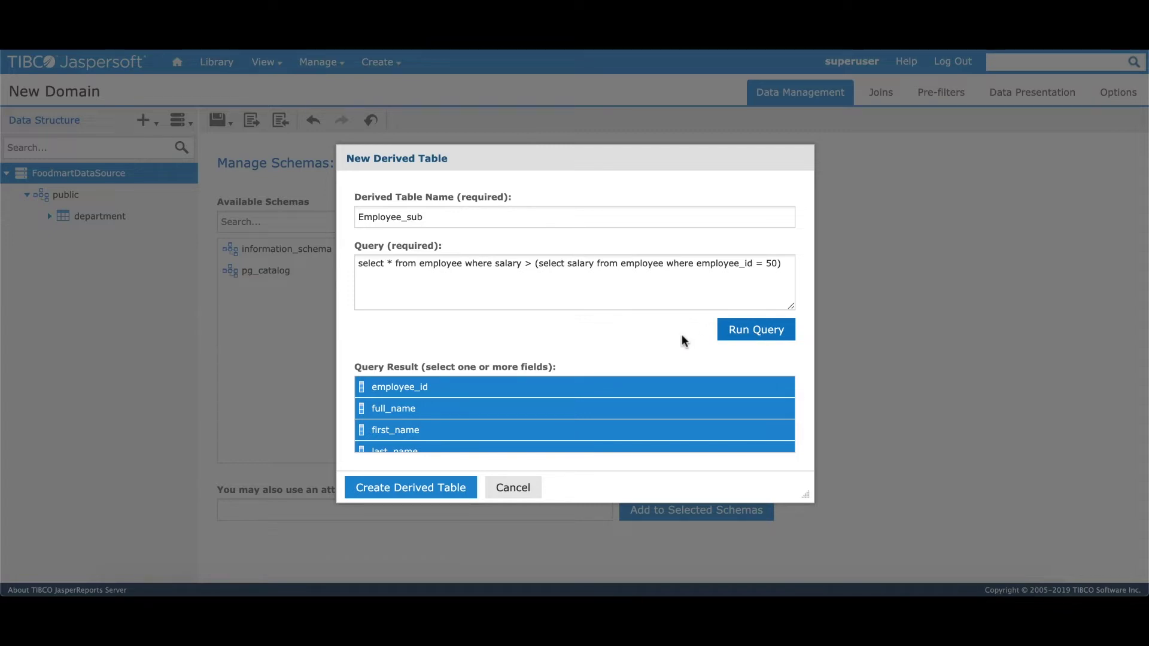
pyautogui.scroll(-3, 666, 389)
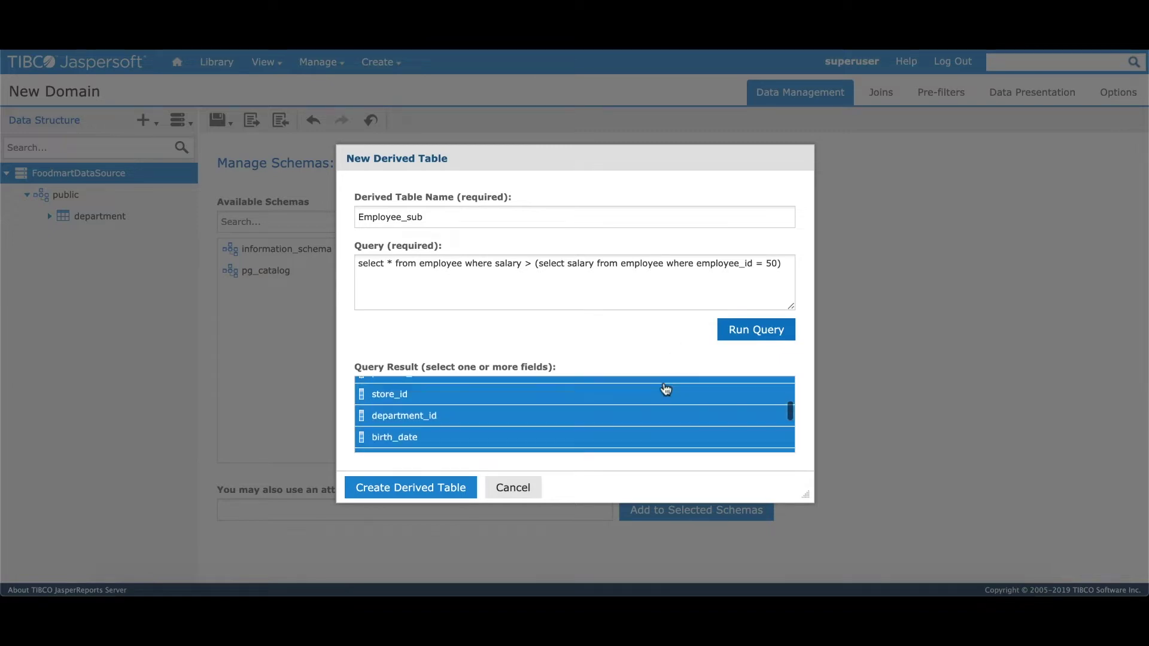
pyautogui.click(435, 492)
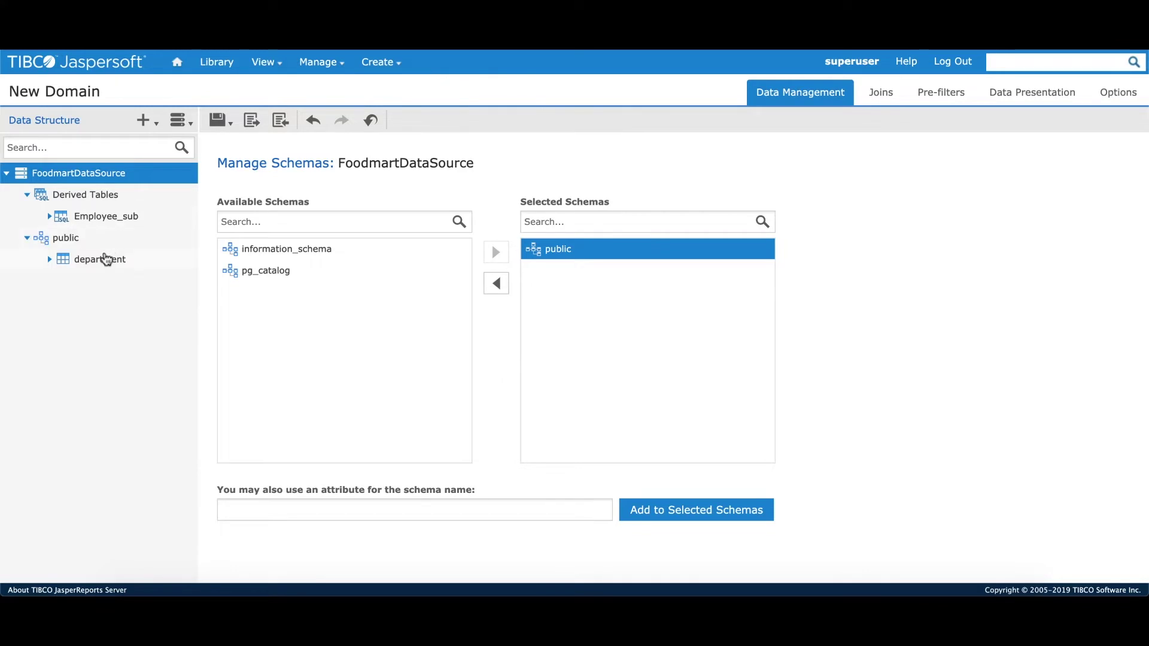
# - Open the domain's joins and expand the fields of the Employee_sub derived table
pyautogui.click(883, 96)
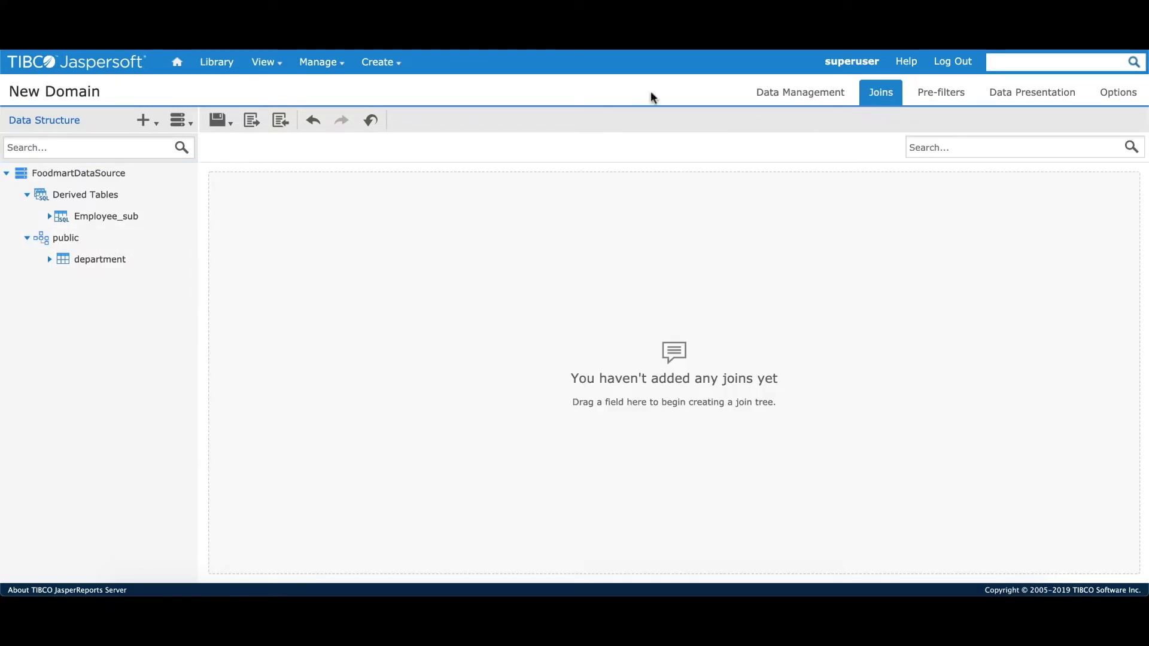
pyautogui.click(49, 219)
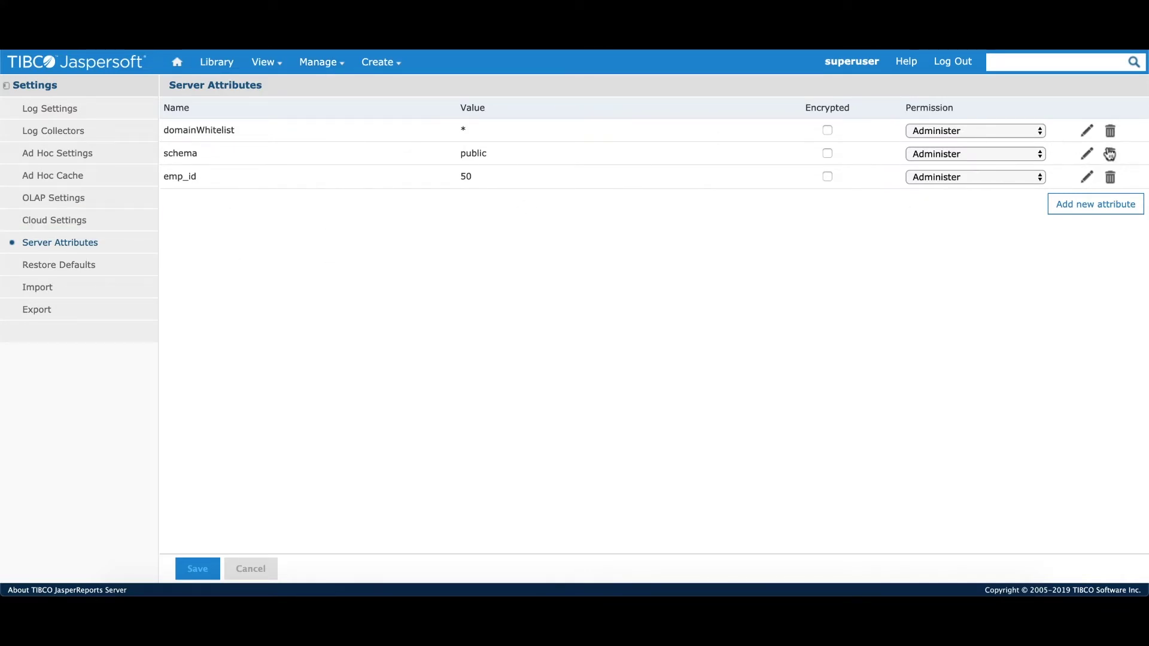
# - Review the definitions of the schema and emp_id server attributes without altering them
pyautogui.click(1087, 154)
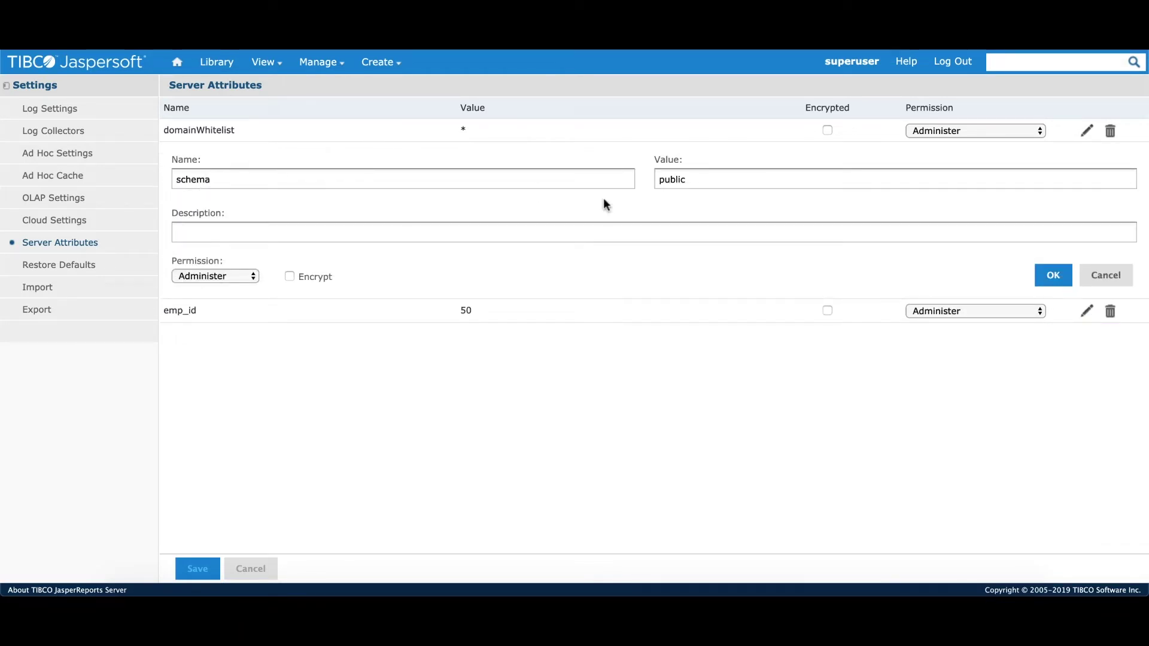
pyautogui.press('Return')
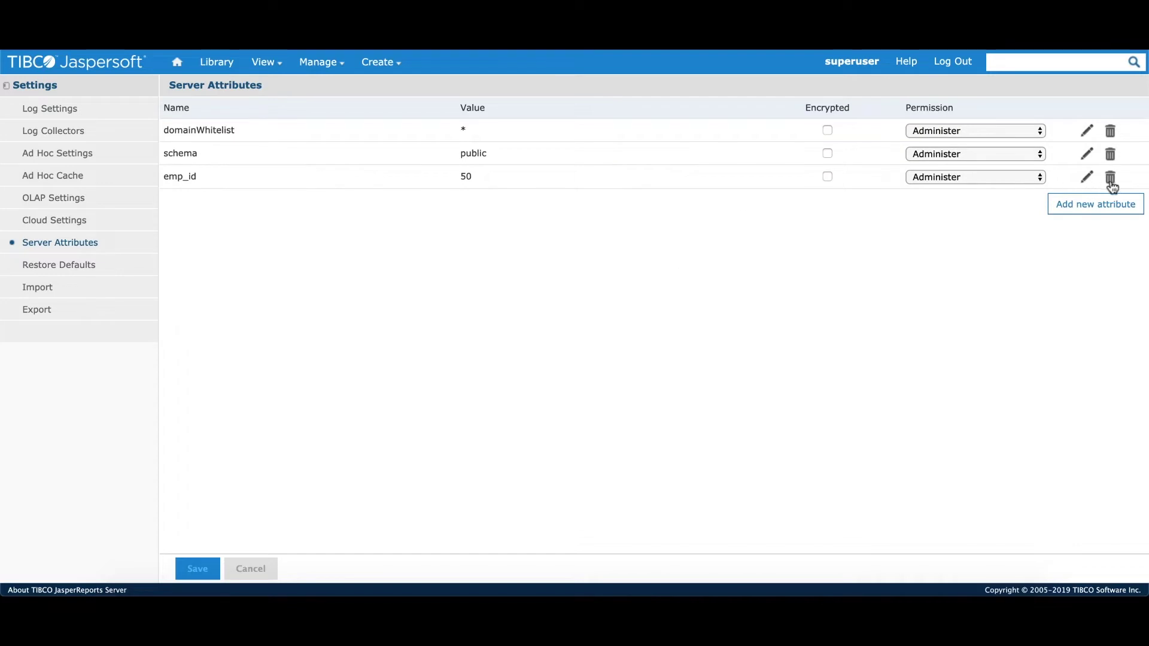
pyautogui.click(1086, 178)
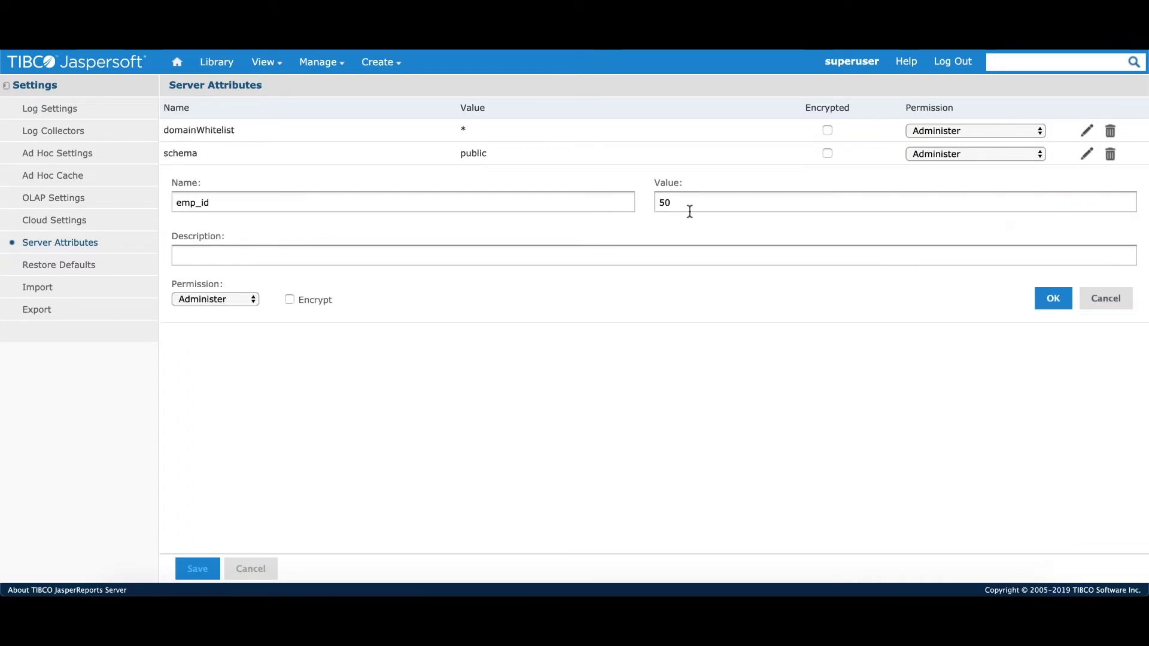
pyautogui.click(1054, 298)
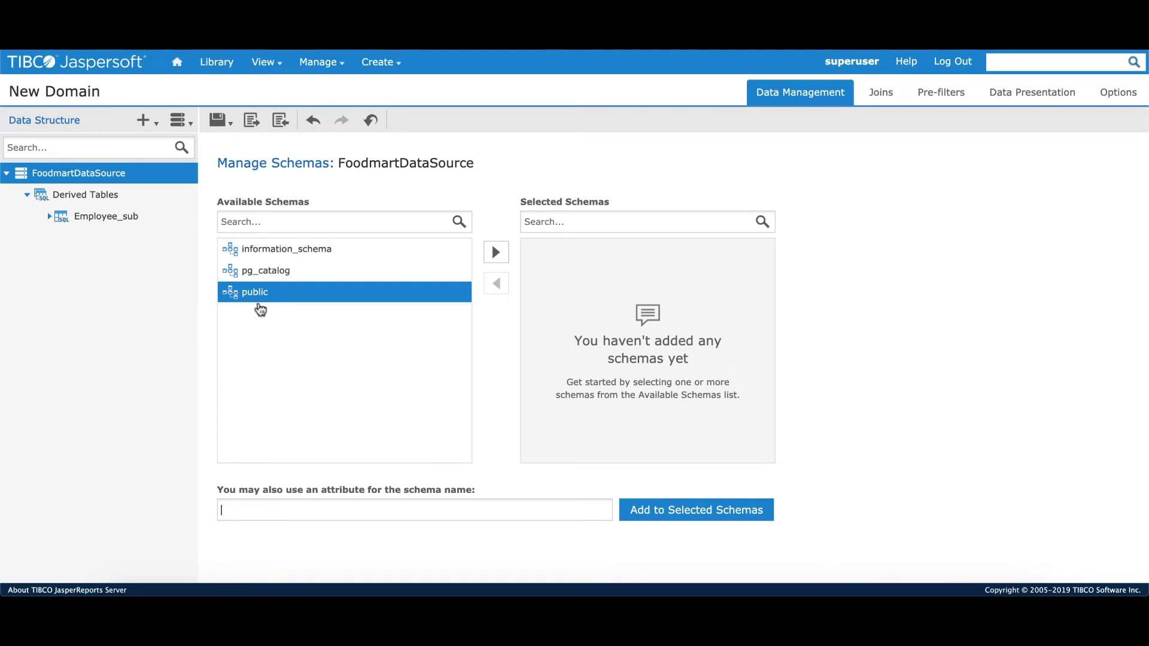
# - Use the attribute {attribute('schema','Server')} as the selected schema instead of the directly added public schema, and open that schema's tables
pyautogui.click(494, 255)
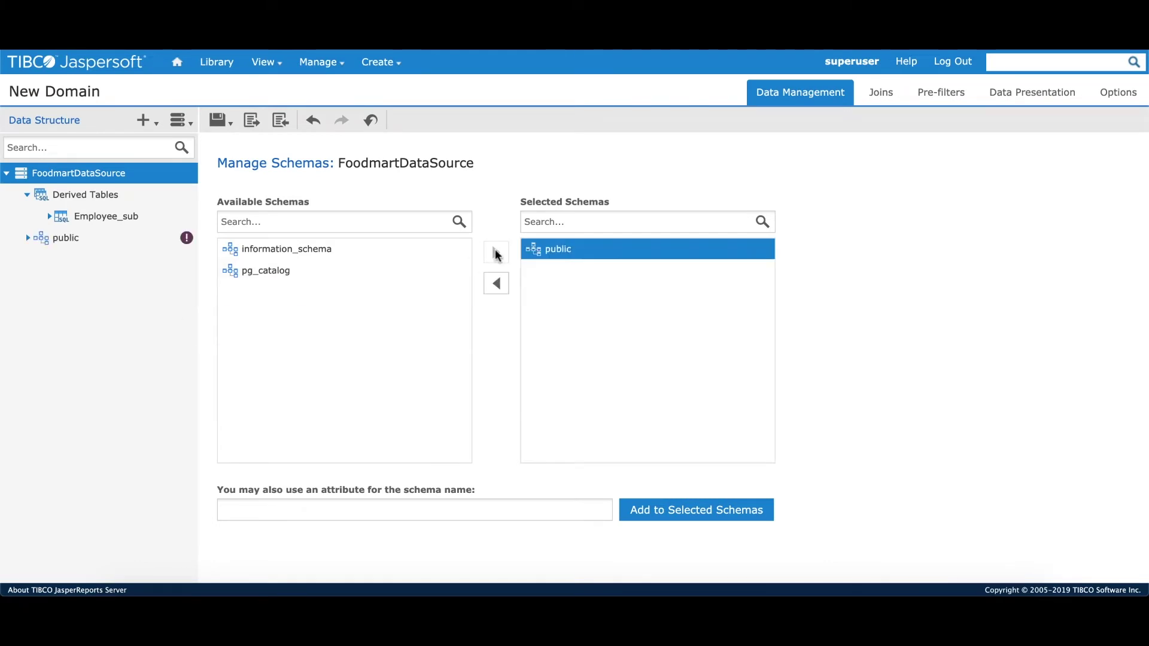
pyautogui.click(498, 287)
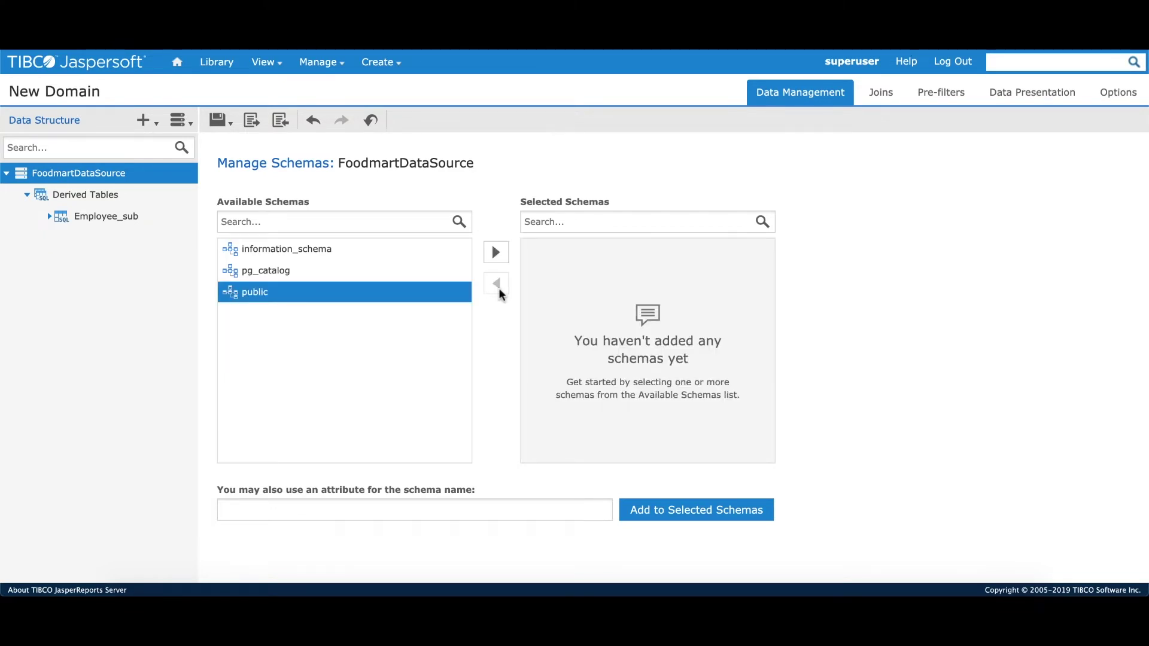
pyautogui.click(324, 513)
pyautogui.write("{attribute('schema','Server')}")
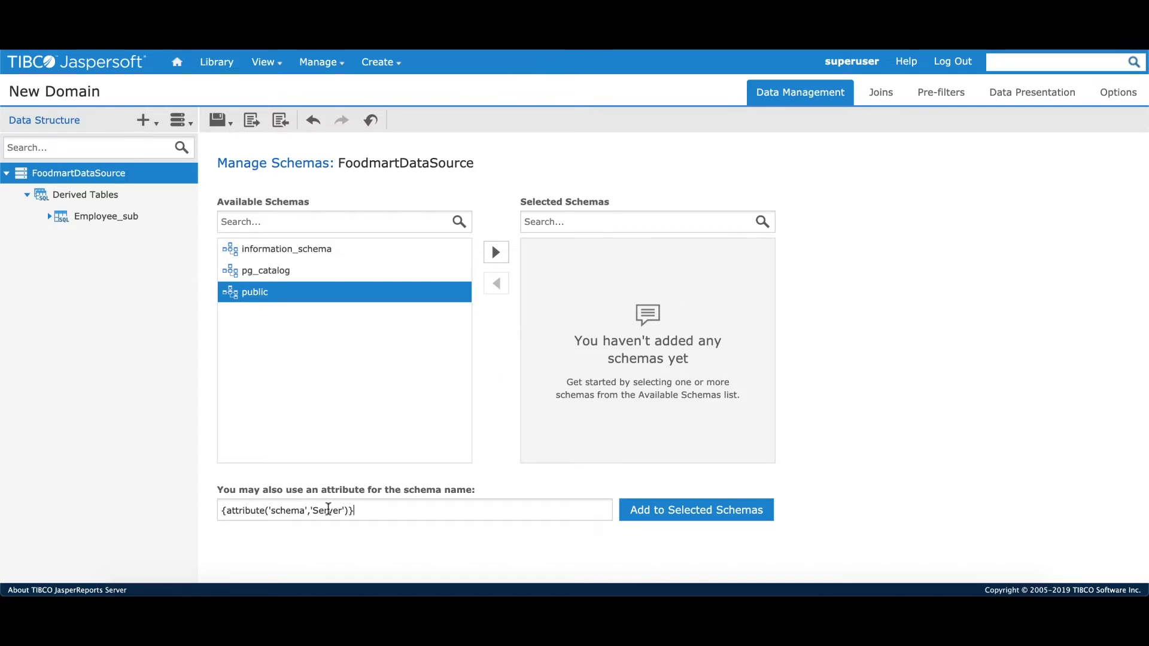
pyautogui.click(677, 519)
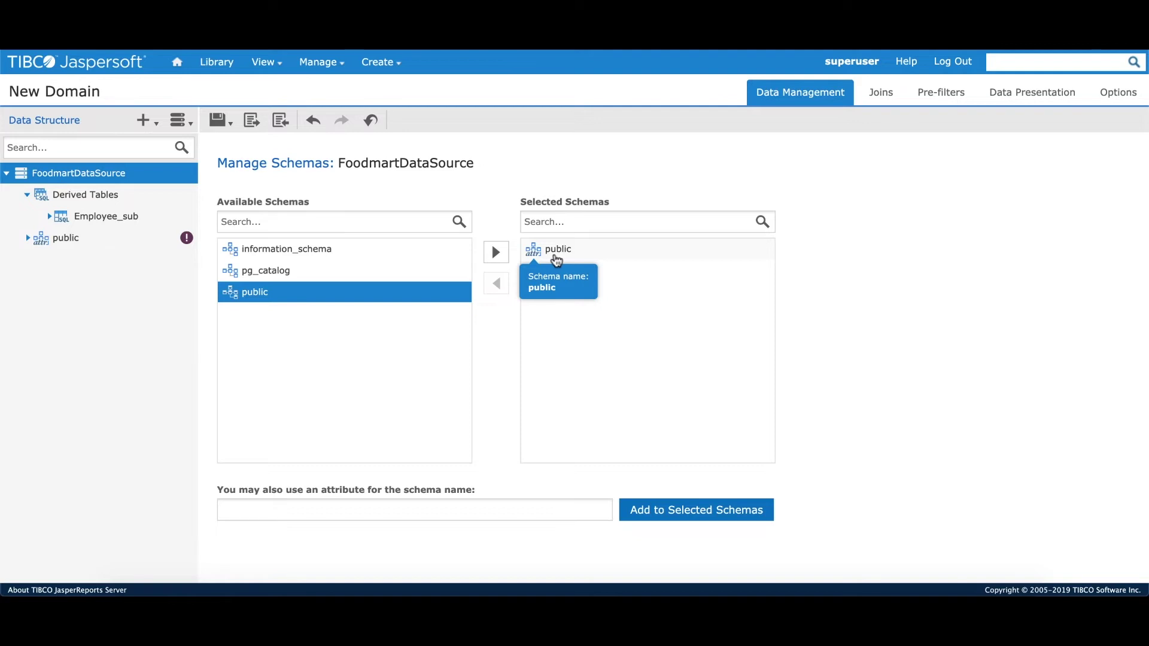
pyautogui.click(53, 240)
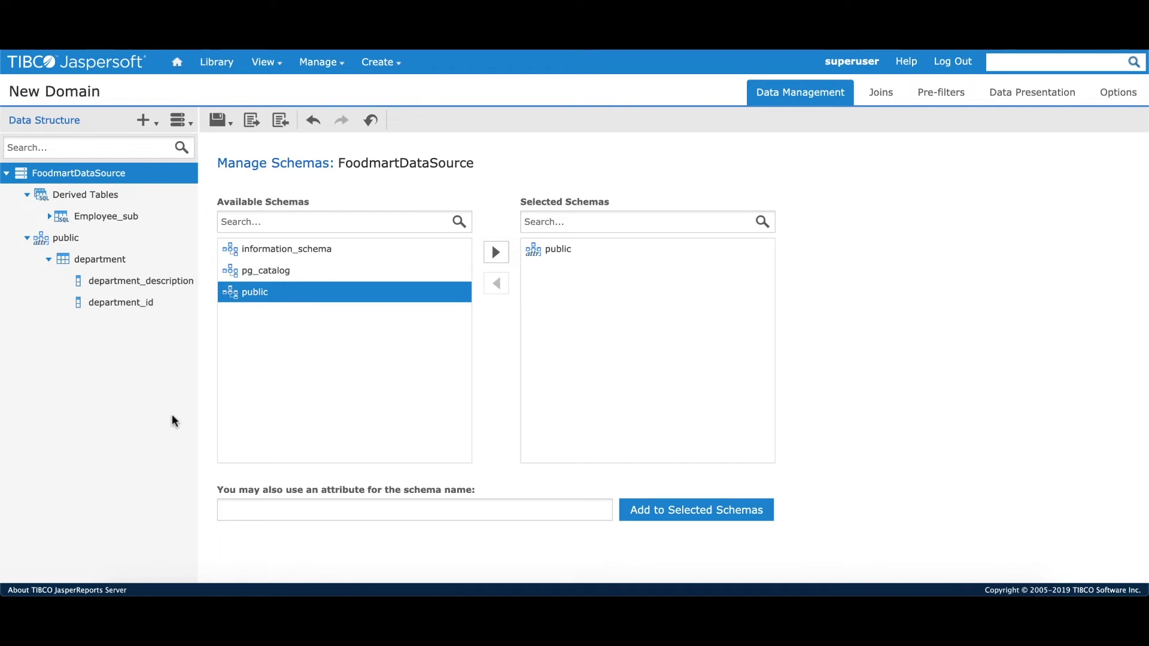
# - Replace the employee_id value in the Employee_sub query with {attribute('emp_id','Server')}, run the query and update the derived table
pyautogui.rightClick(125, 226)
pyautogui.click(173, 251)
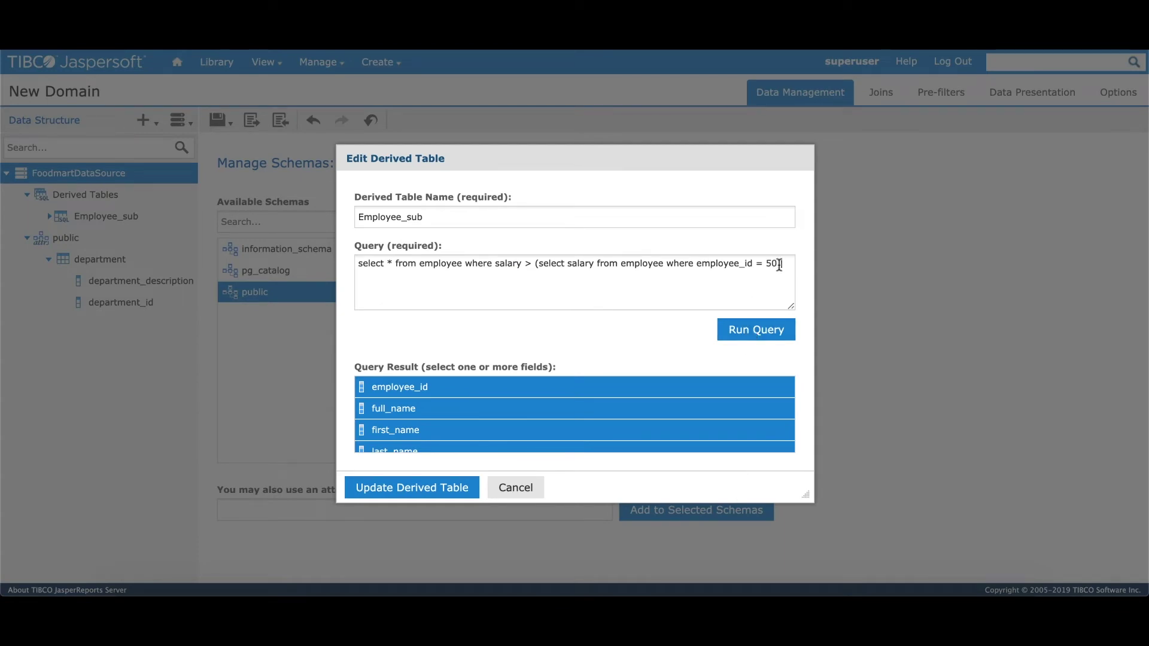
pyautogui.moveTo(778, 265); pyautogui.dragTo(767, 265)
pyautogui.write("{attribute('emp_id','Server')}")
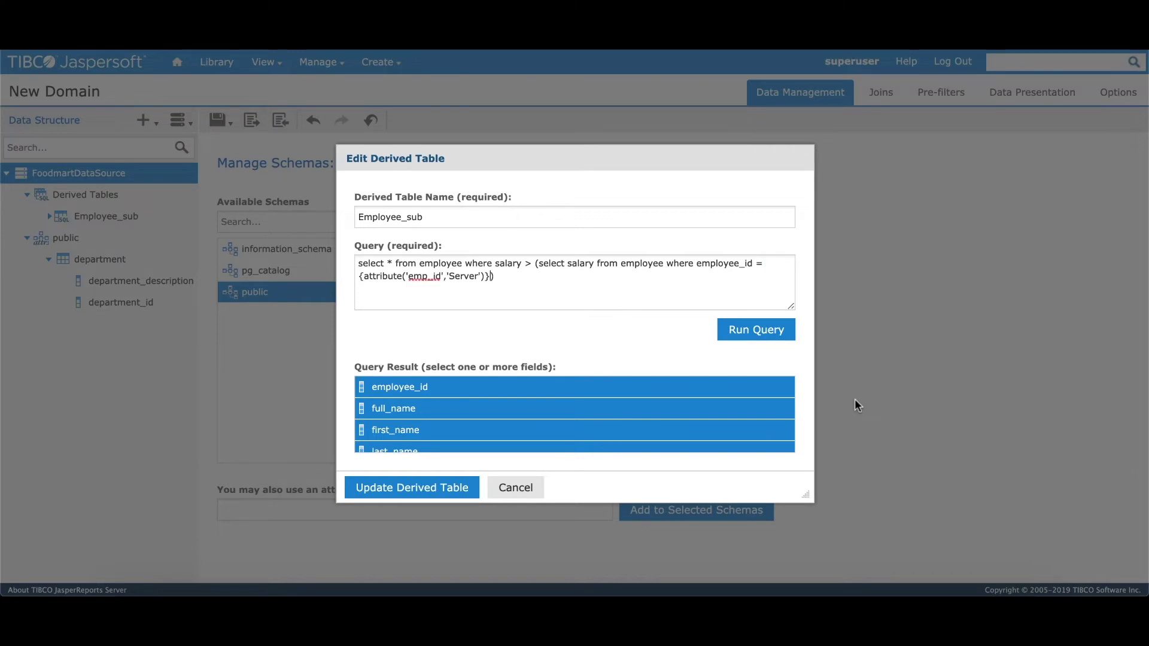
pyautogui.click(772, 334)
pyautogui.click(437, 489)
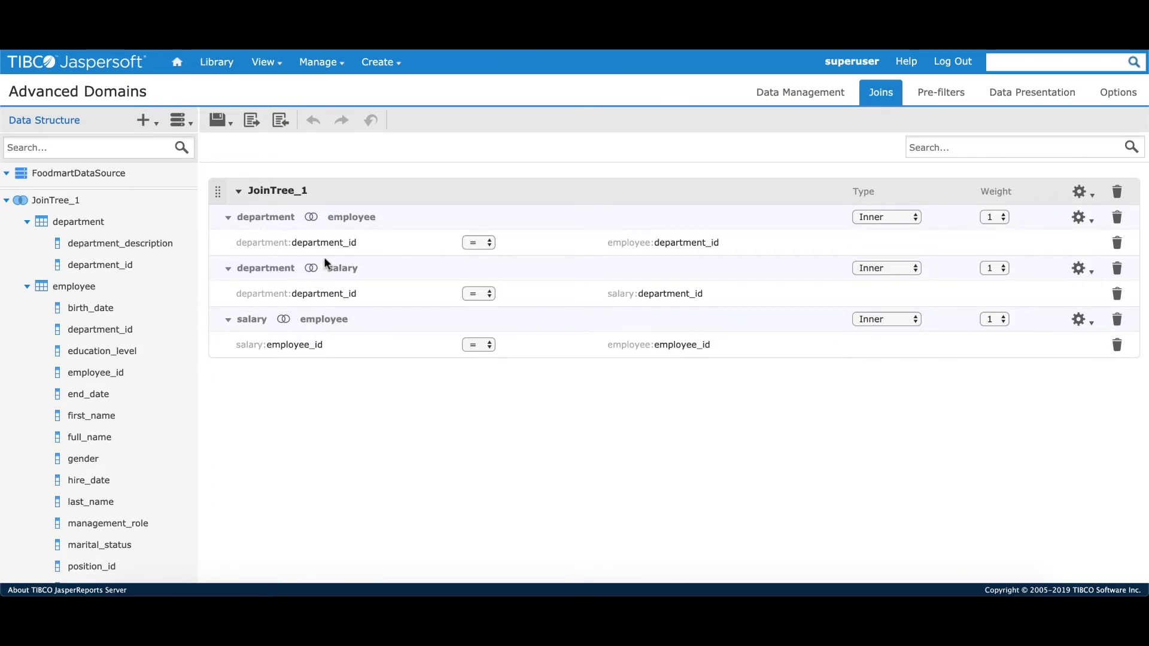
# - Review the Advanced Domains data presentation and JoinTree_1 options, and view the SQL query behind the salary_paid by full_name crosstab
pyautogui.click(1017, 93)
pyautogui.click(1079, 193)
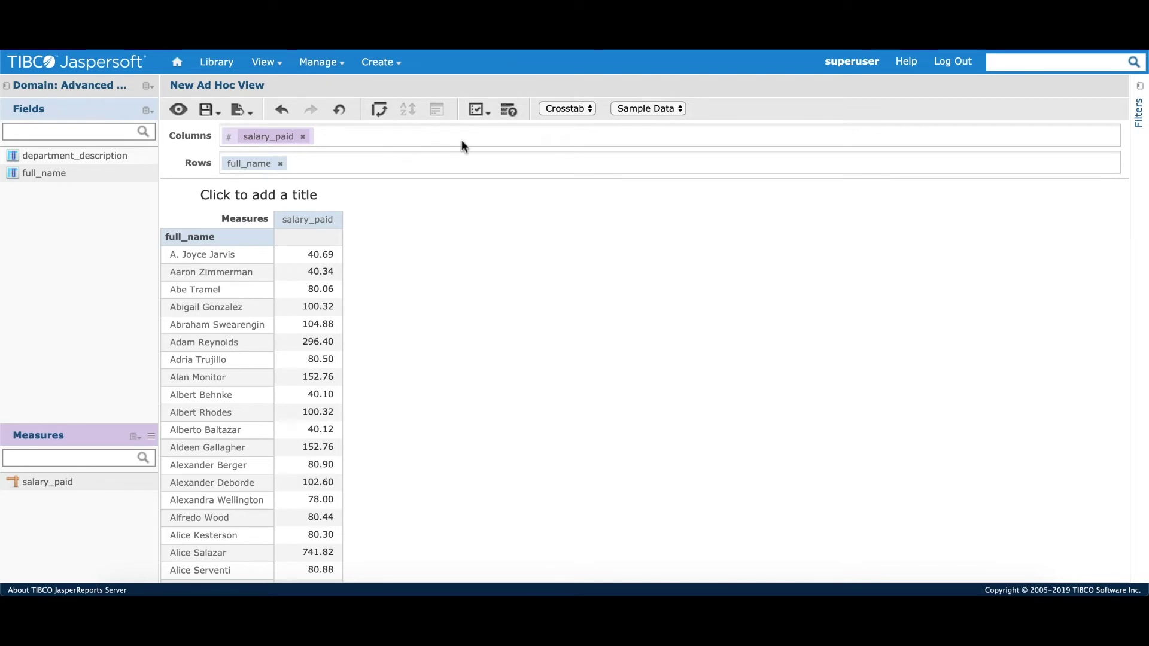
pyautogui.click(511, 112)
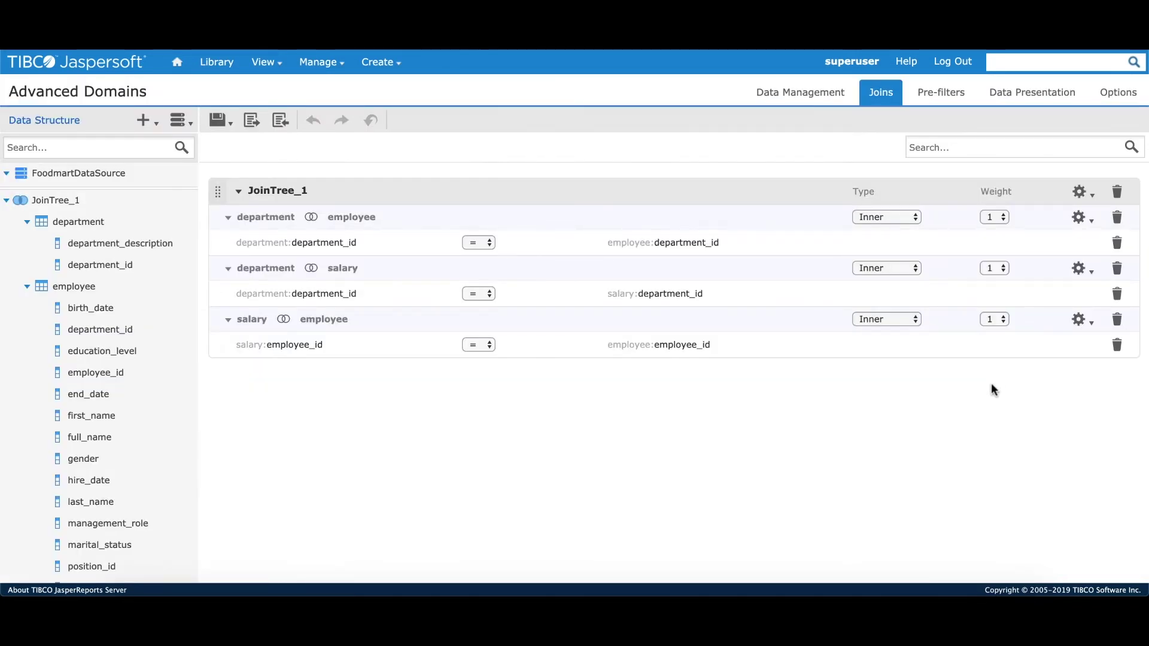
# - Set JoinTree_1 to use minimum path joins, save the domain and view the Ad Hoc crosstab's query
pyautogui.click(1087, 215)
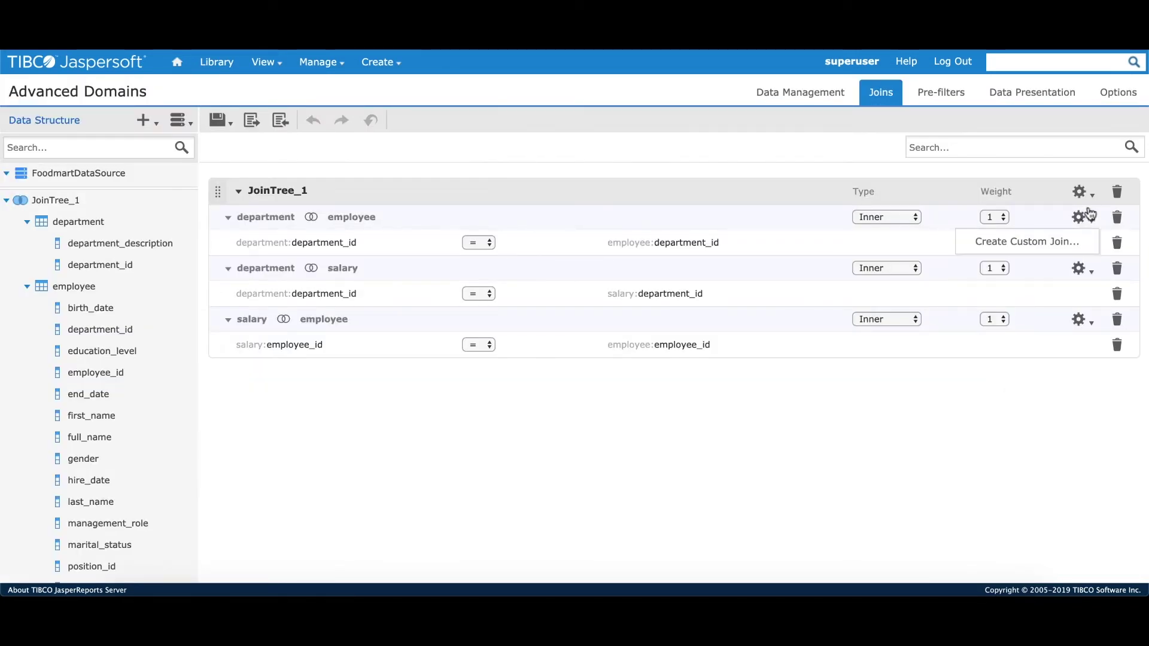
pyautogui.click(1086, 192)
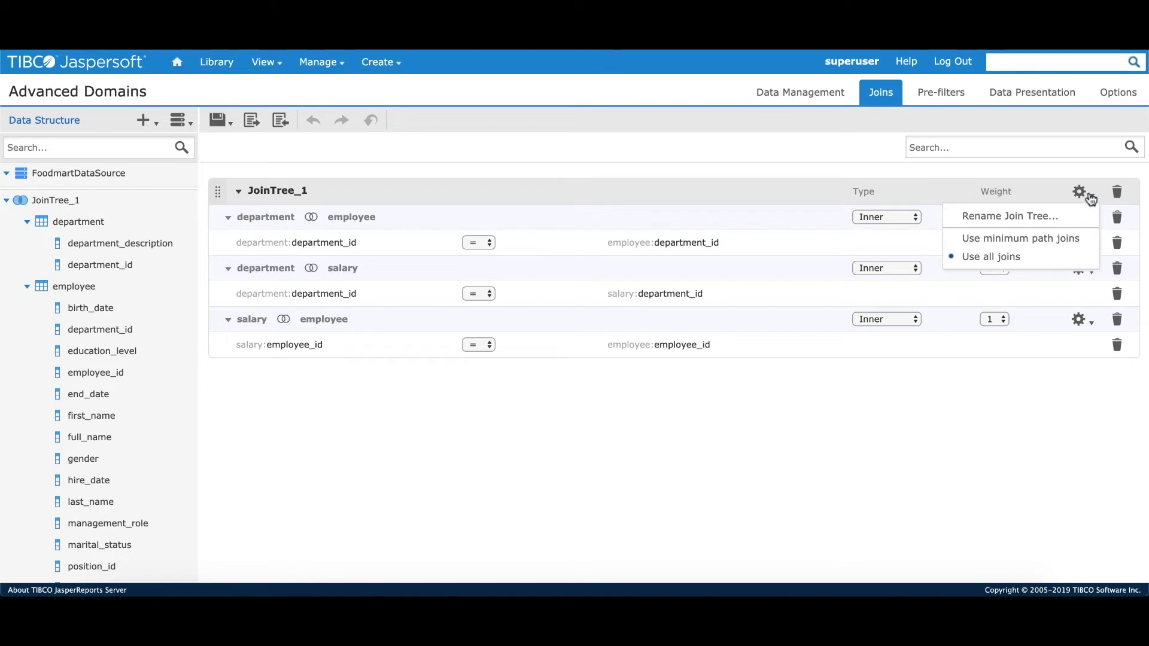
pyautogui.click(1028, 240)
pyautogui.click(220, 120)
pyautogui.click(225, 143)
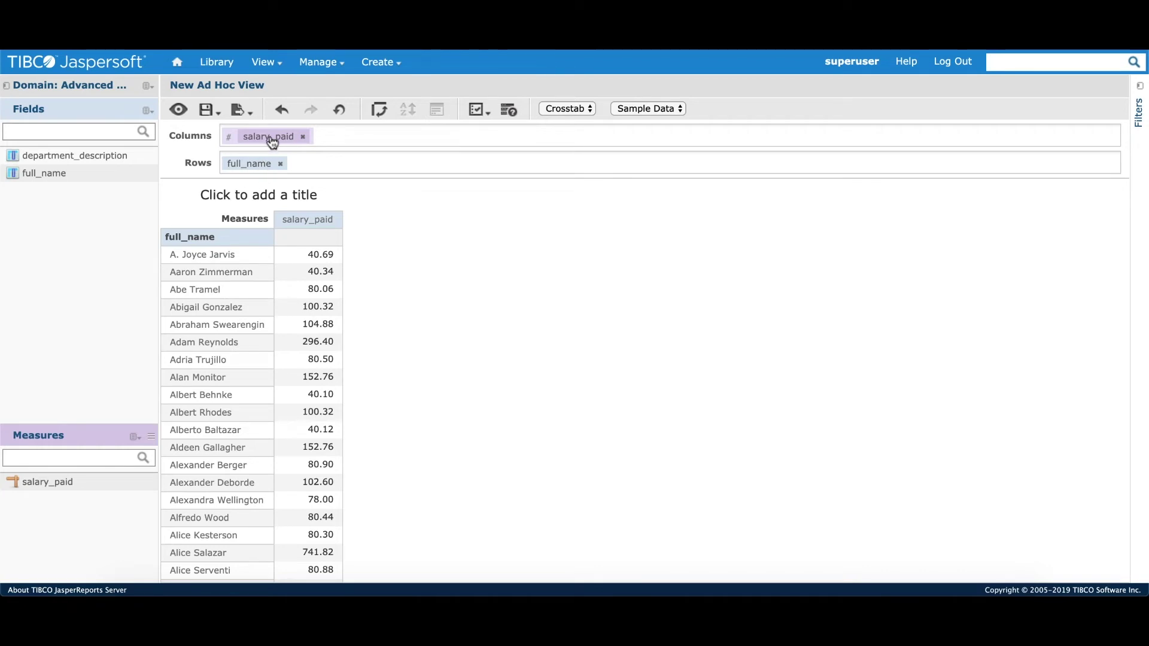
pyautogui.click(477, 109)
pyautogui.click(509, 109)
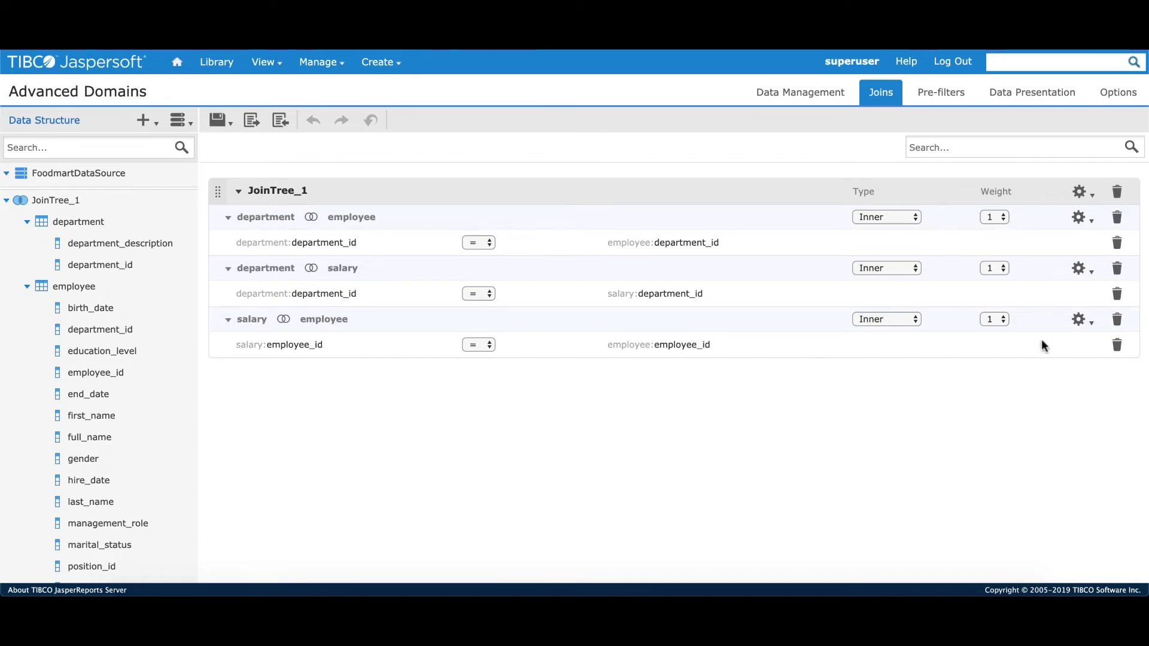
# - Set the weight of the salary–employee join to 5, save the domain and view the Ad Hoc crosstab's query
pyautogui.click(996, 321)
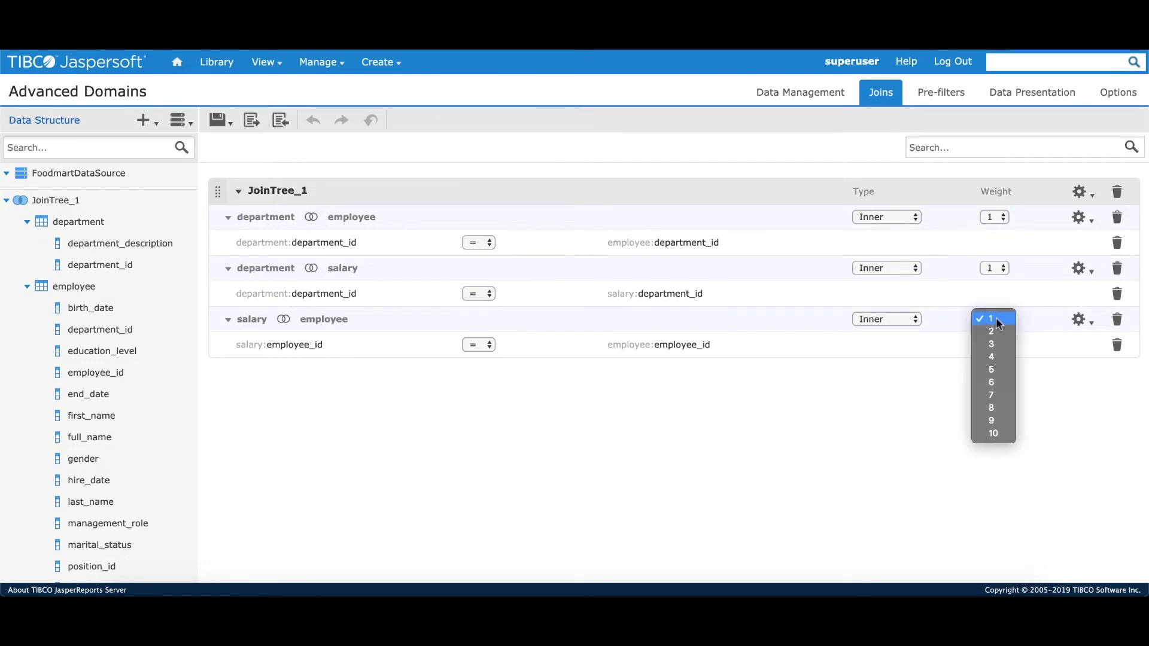
pyautogui.click(992, 370)
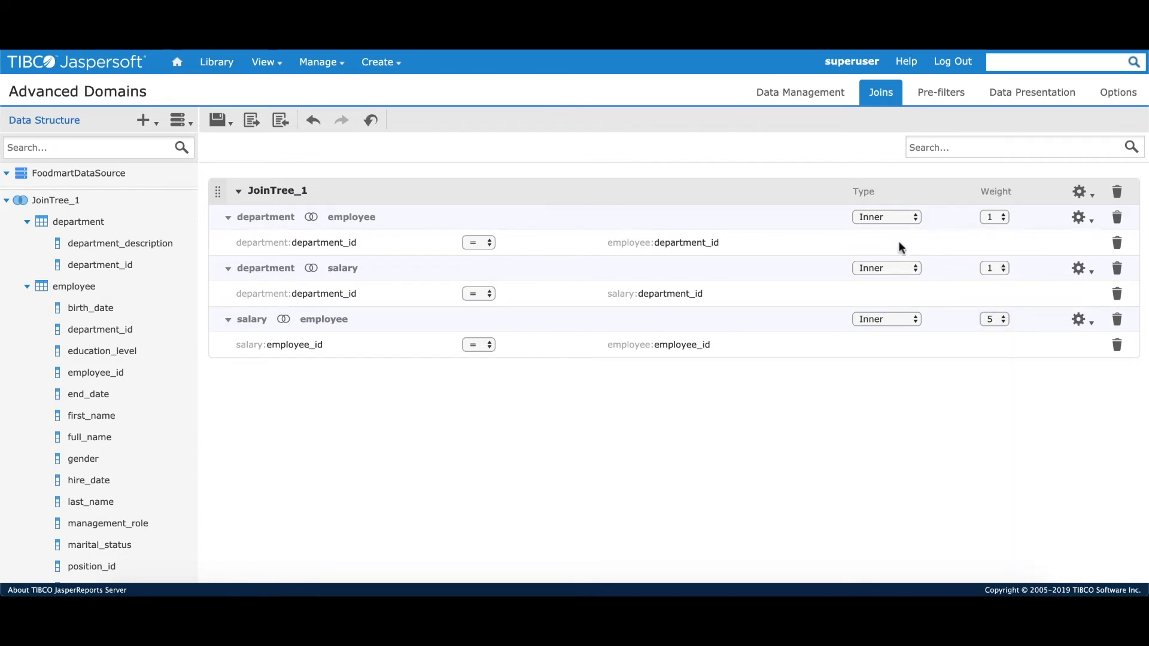
pyautogui.click(229, 122)
pyautogui.click(254, 141)
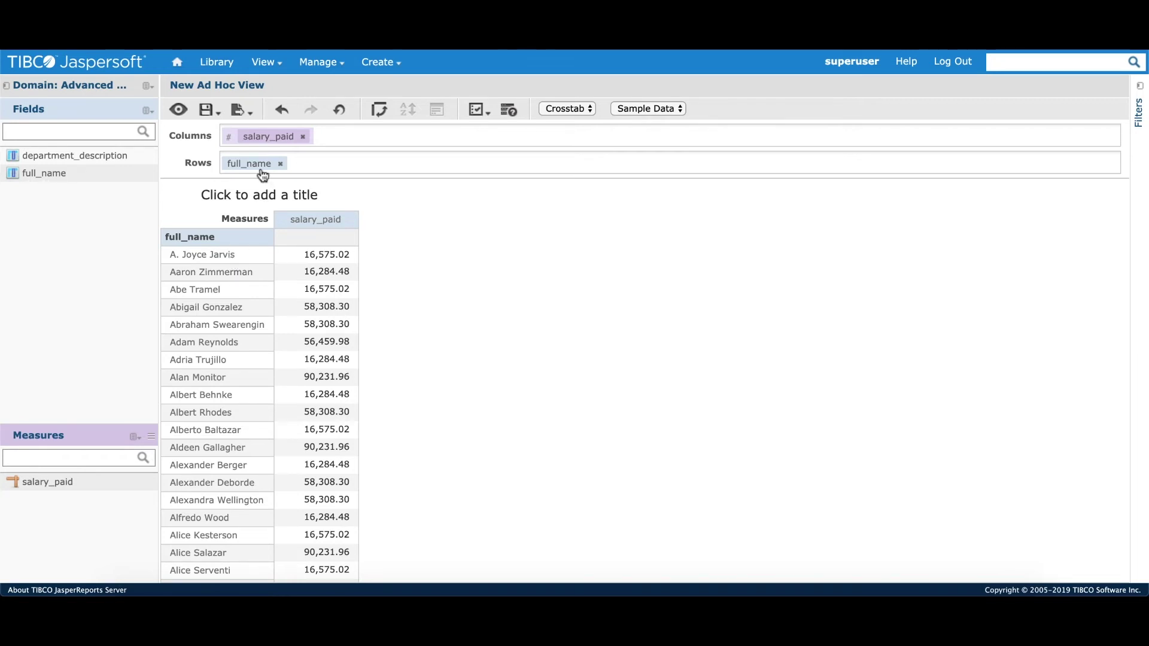
pyautogui.click(478, 115)
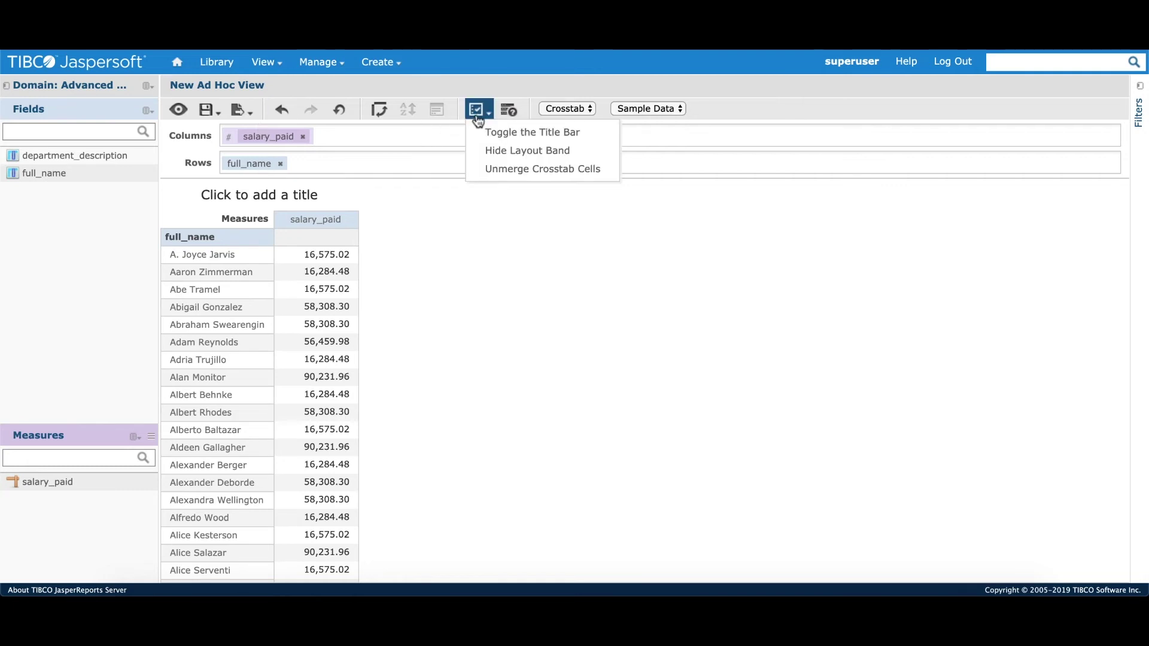
pyautogui.click(508, 115)
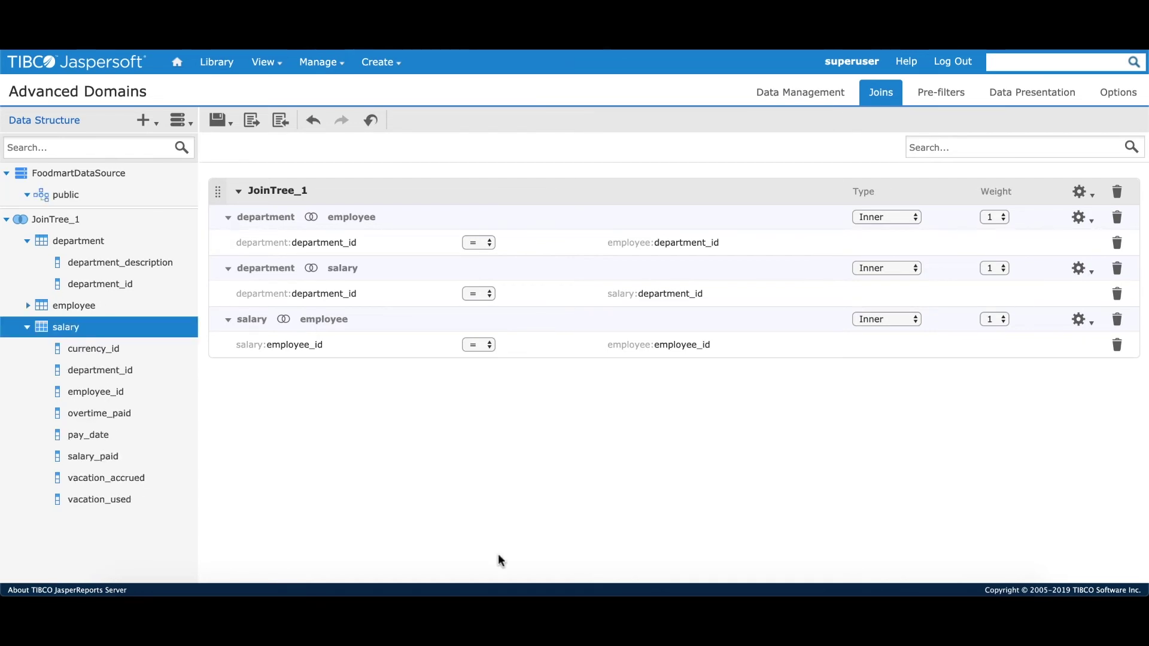
# - Set the department table in JoinTree_1 to always be included, save the domain and view the Ad Hoc crosstab's query
pyautogui.click(83, 244)
pyautogui.rightClick(84, 248)
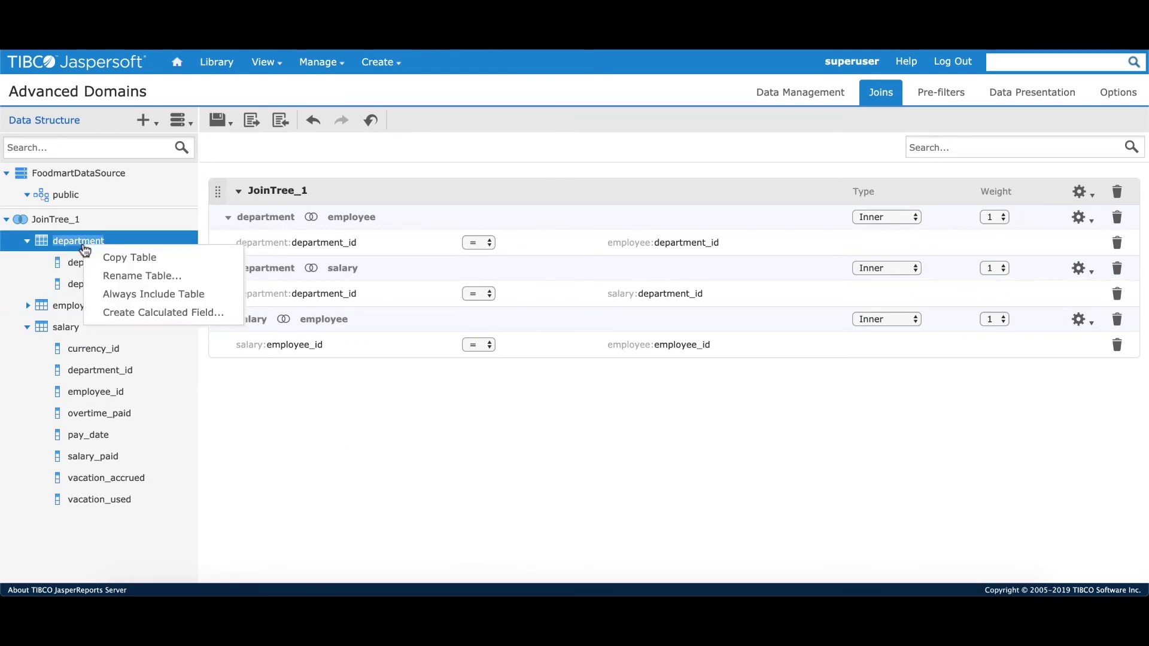
pyautogui.click(126, 295)
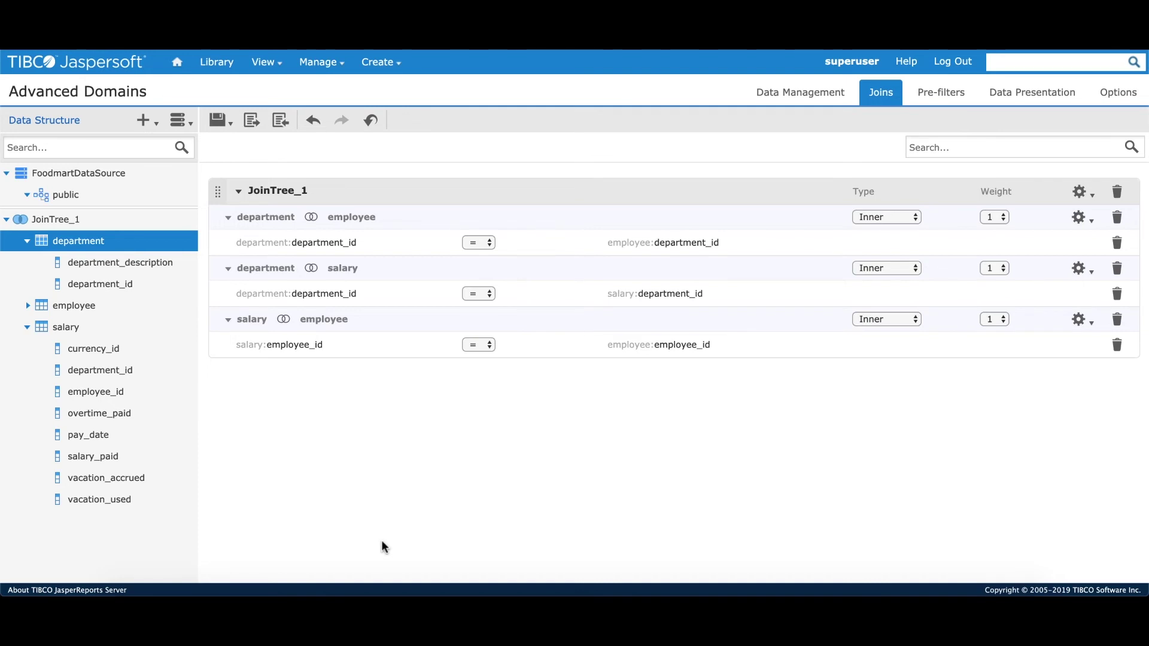
pyautogui.click(220, 121)
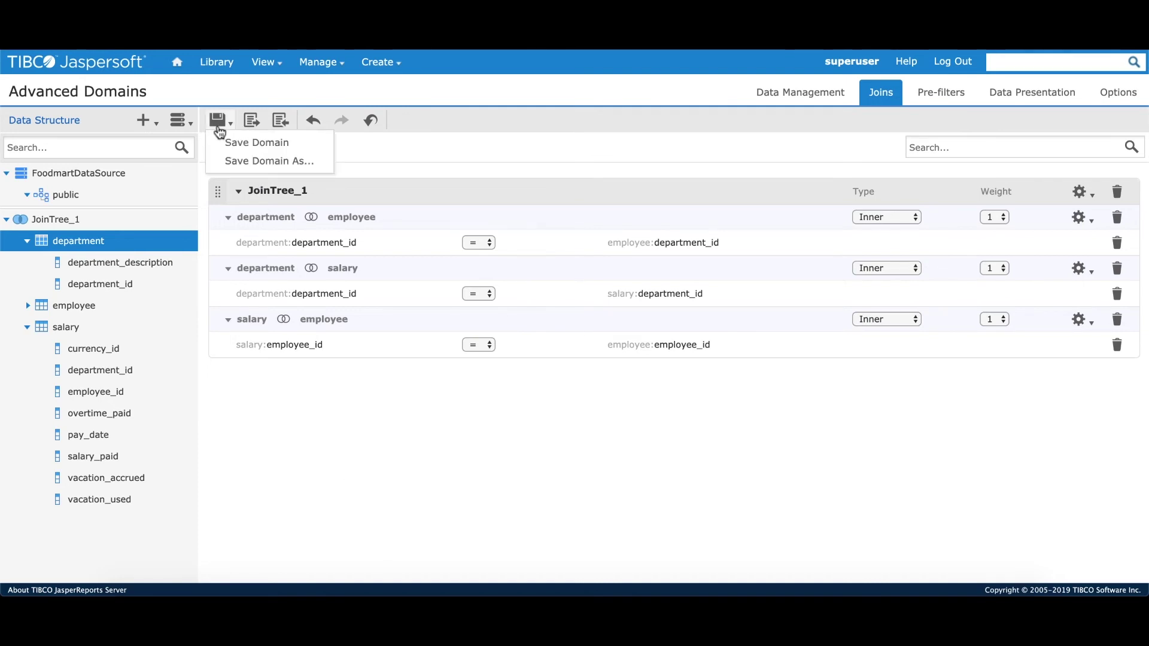
pyautogui.click(257, 141)
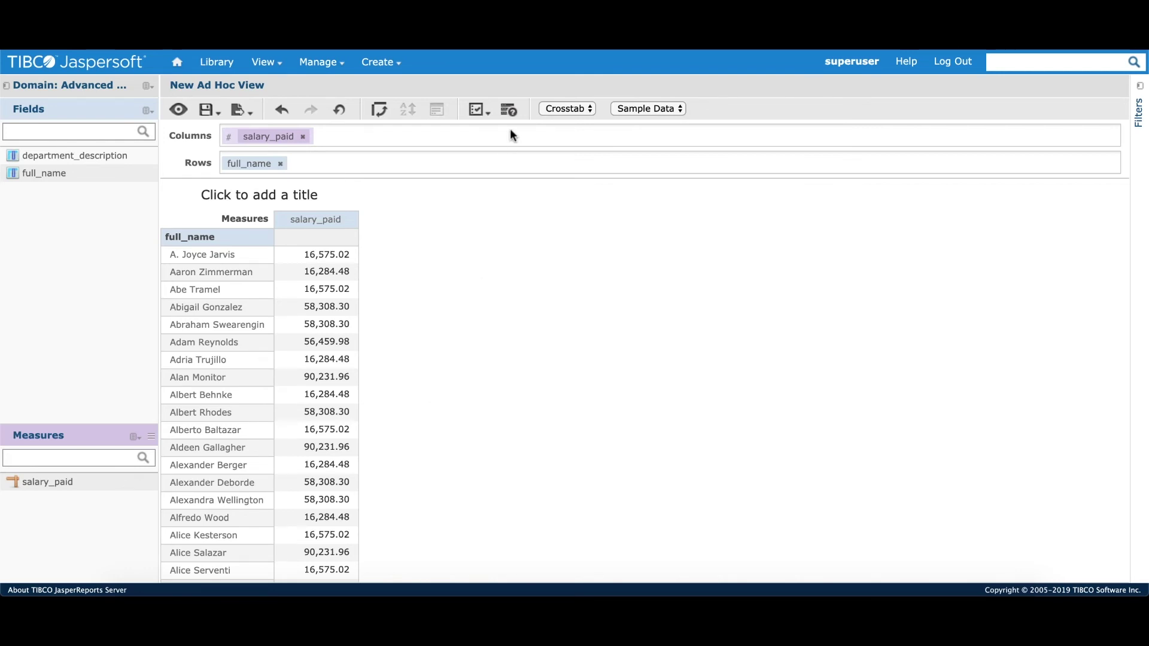
pyautogui.click(509, 109)
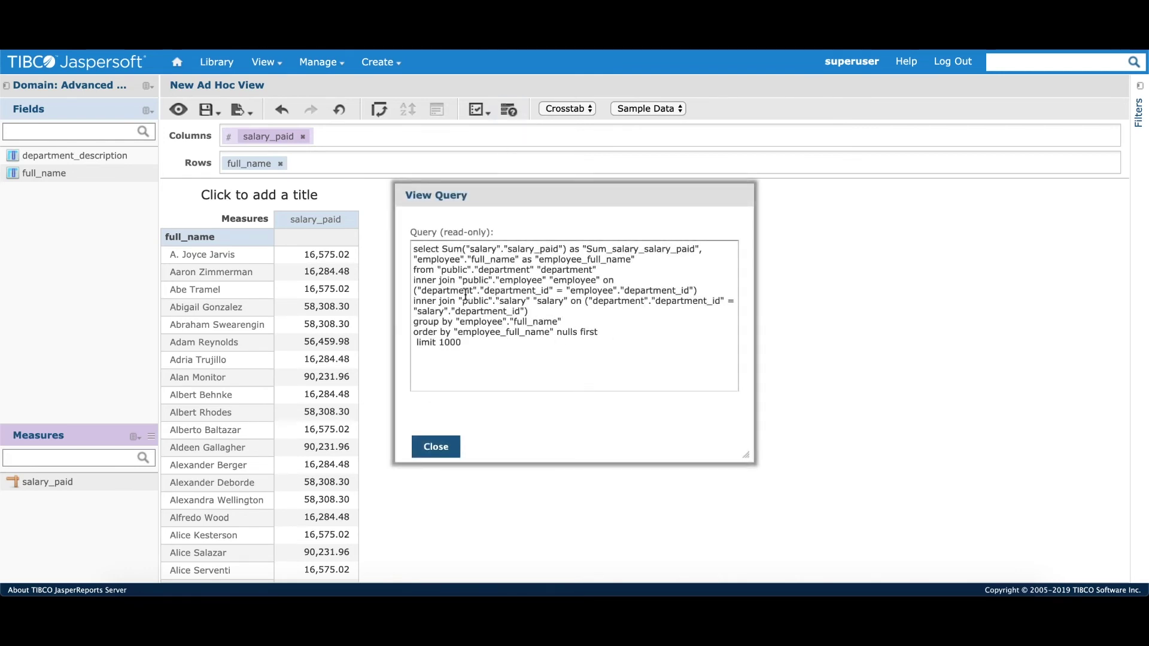
# - Close the query view and review the join trees and data presentation of the Base Domain
pyautogui.press('Escape')
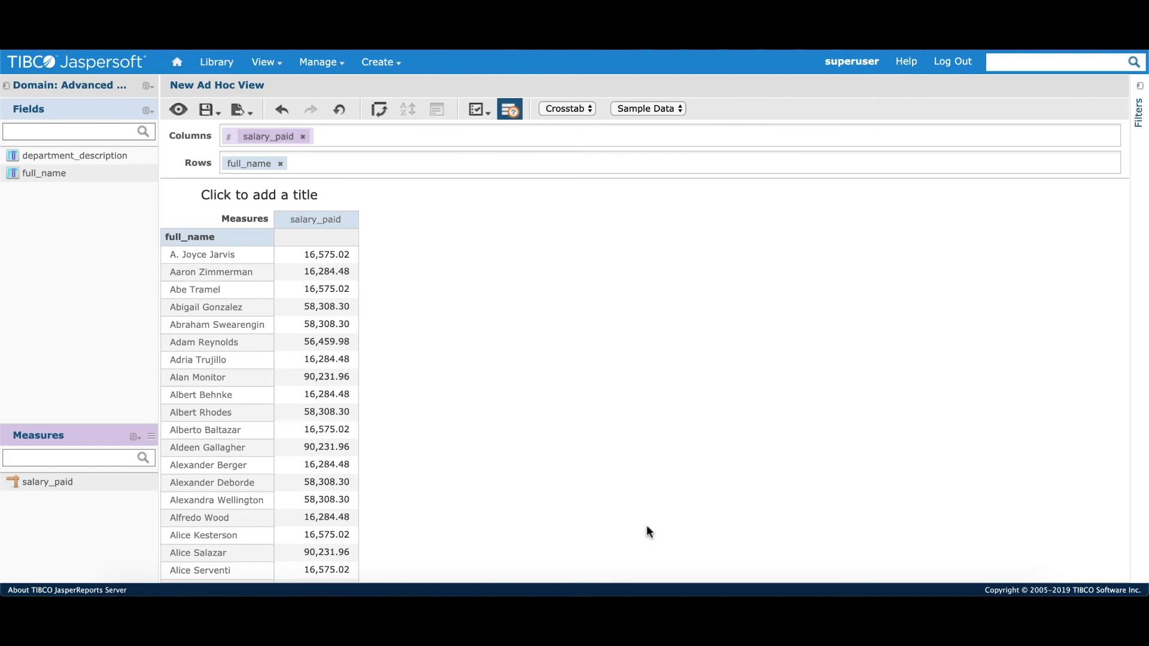
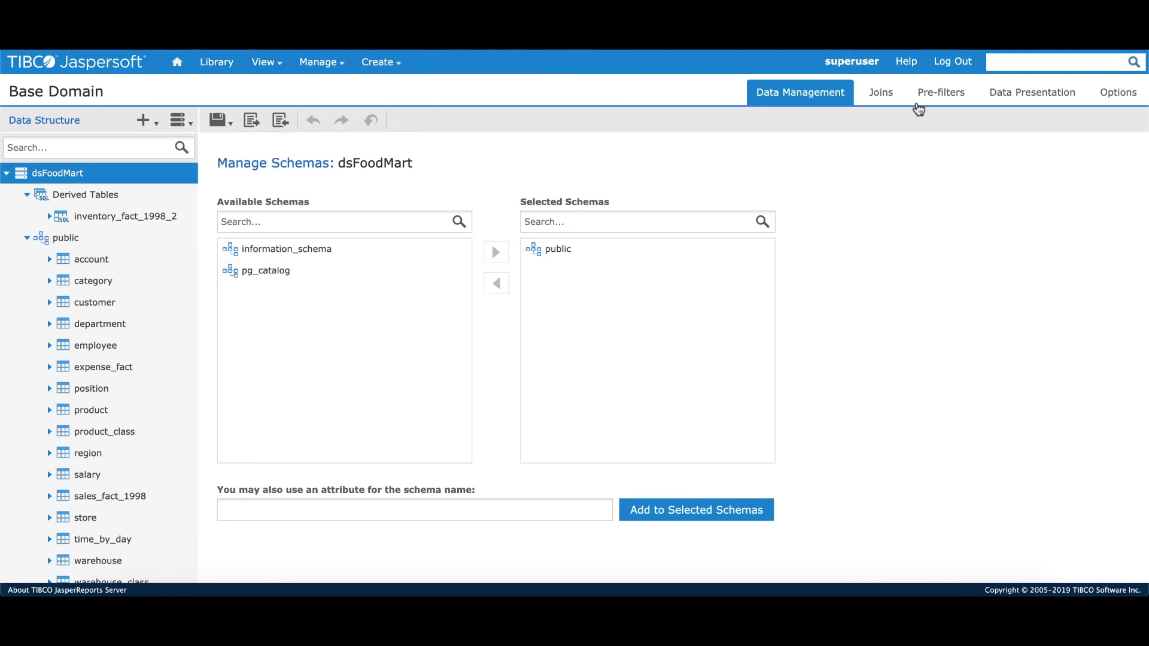
pyautogui.click(892, 95)
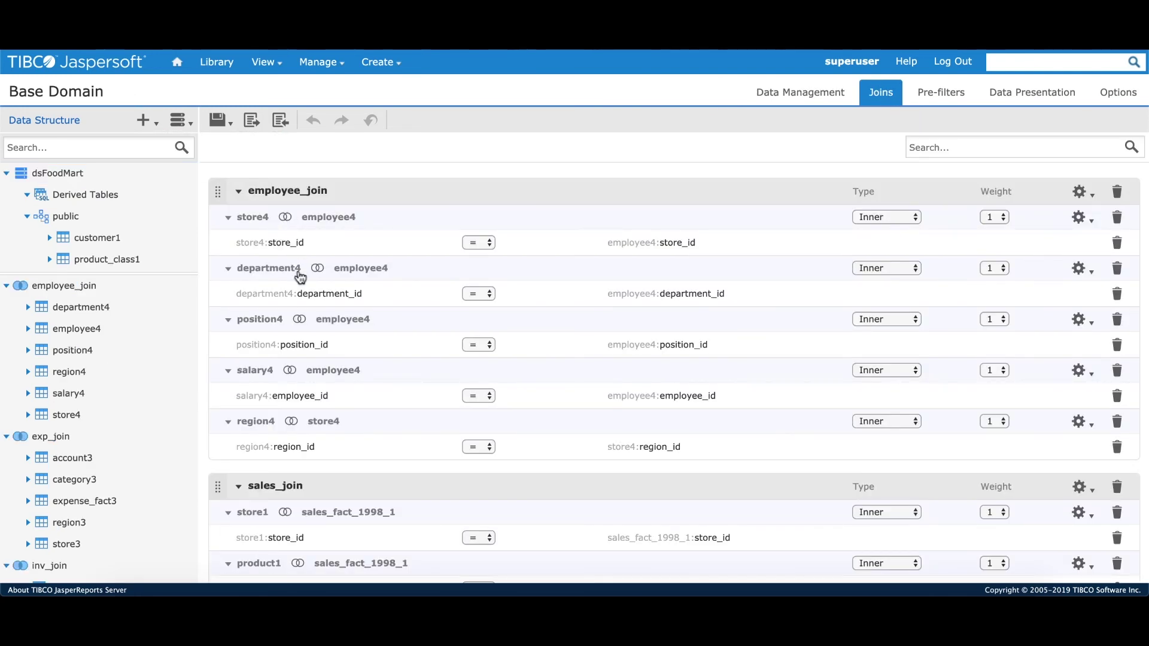
pyautogui.scroll(-10, 300, 275)
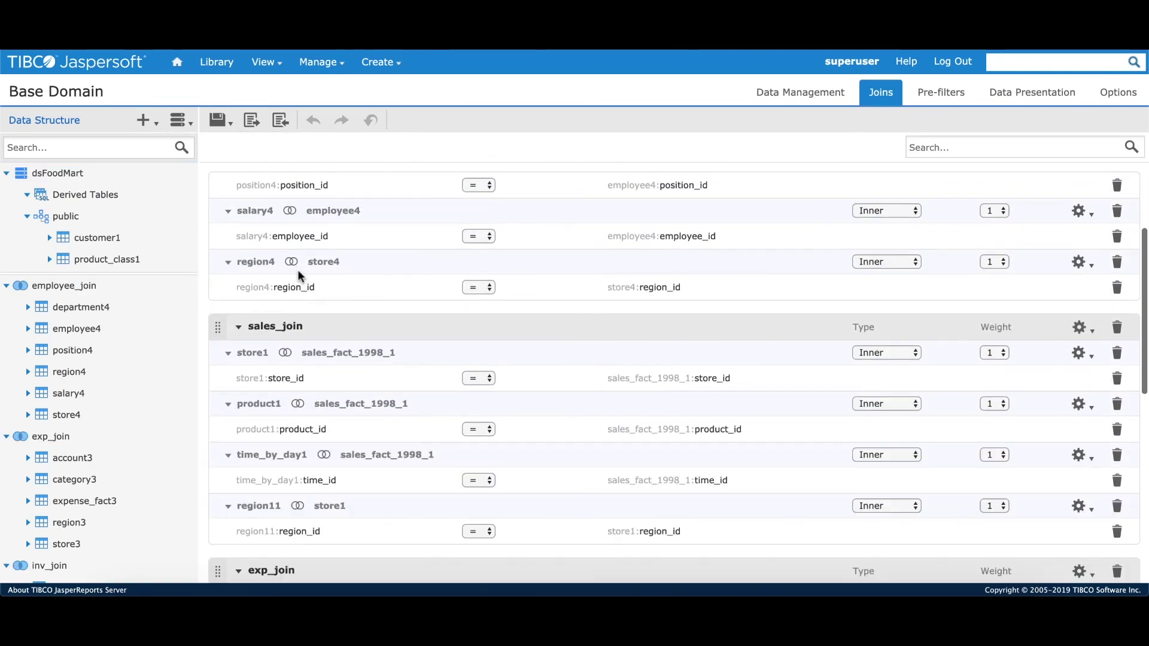
pyautogui.scroll(-5, 299, 272)
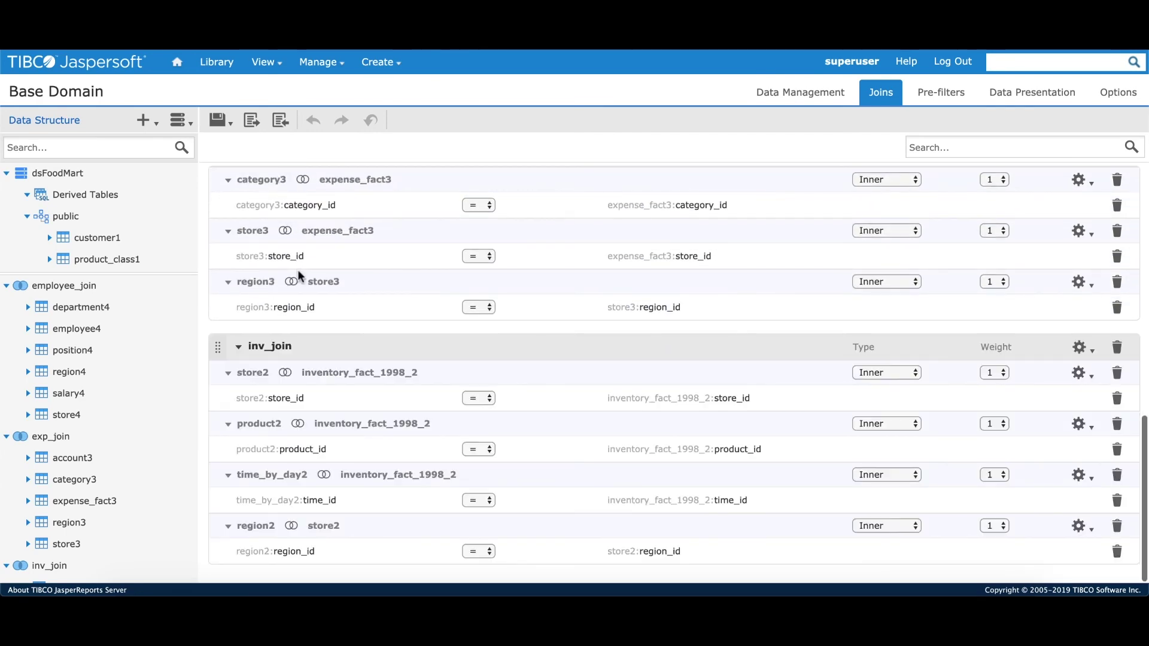
pyautogui.scroll(15, 298, 275)
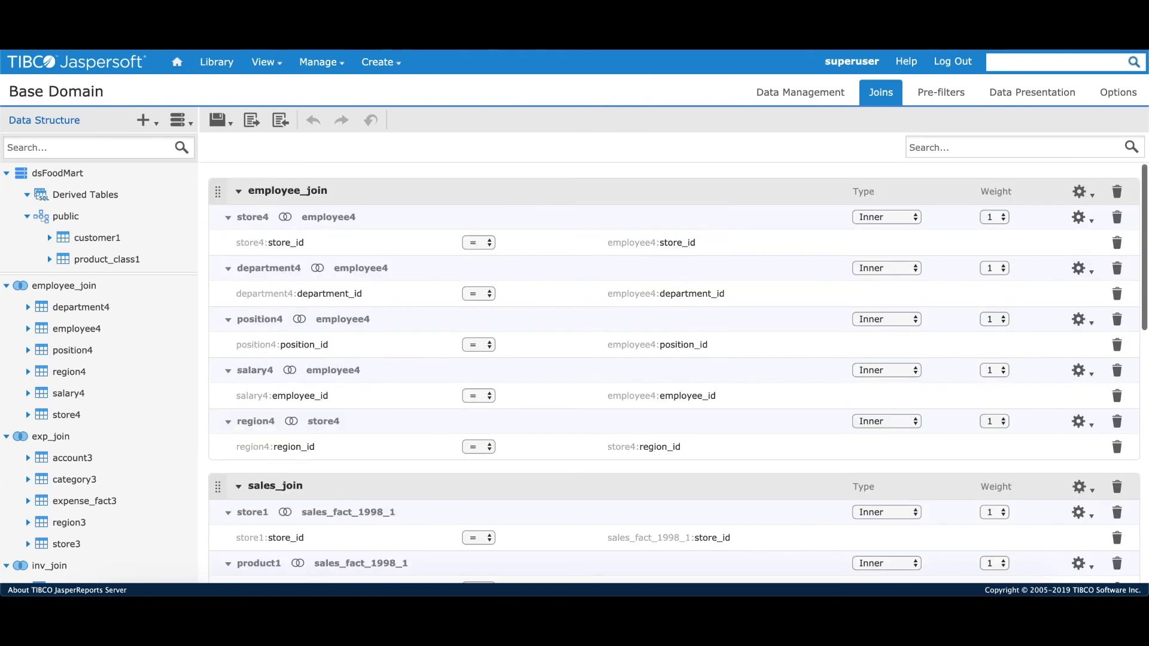
pyautogui.click(1032, 94)
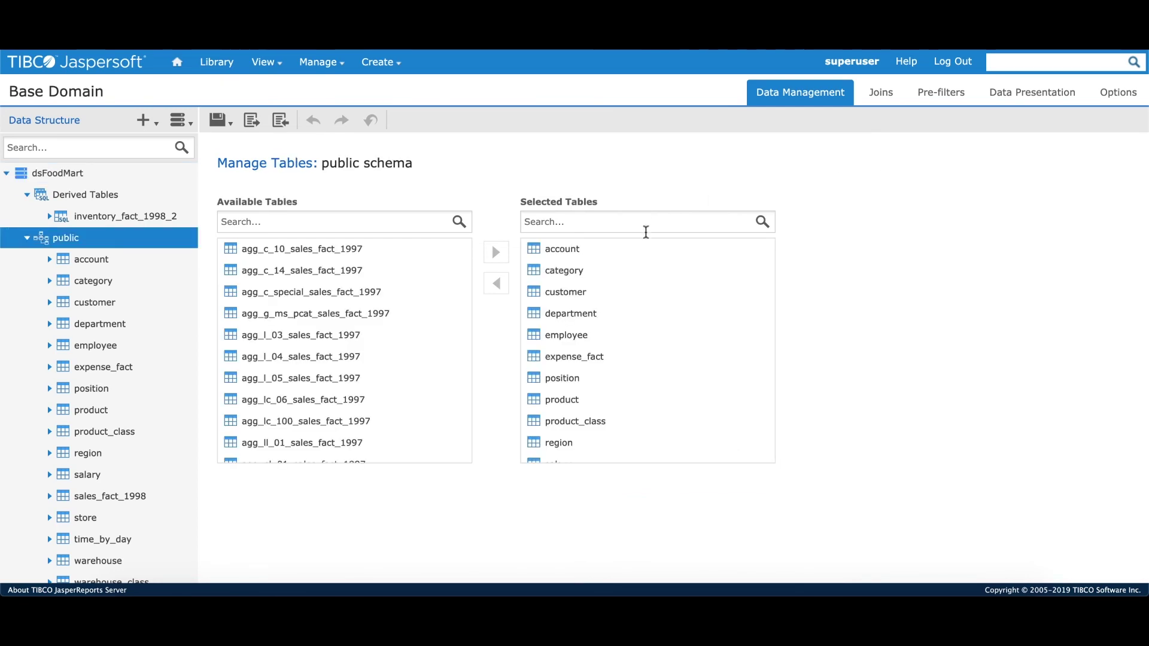
# - Remove the sales_fact_1998 table with its dependent items from the public schema, and delete the unjoined time_by_day1 and product1 tables from sales_join
pyautogui.click(496, 286)
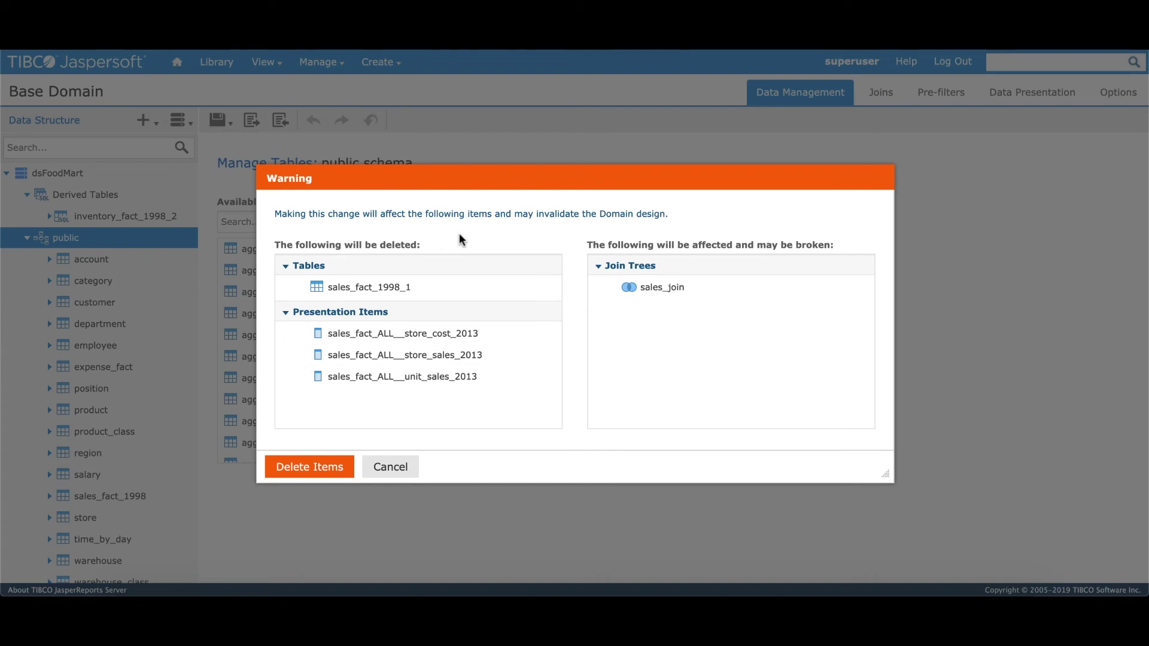
pyautogui.click(330, 466)
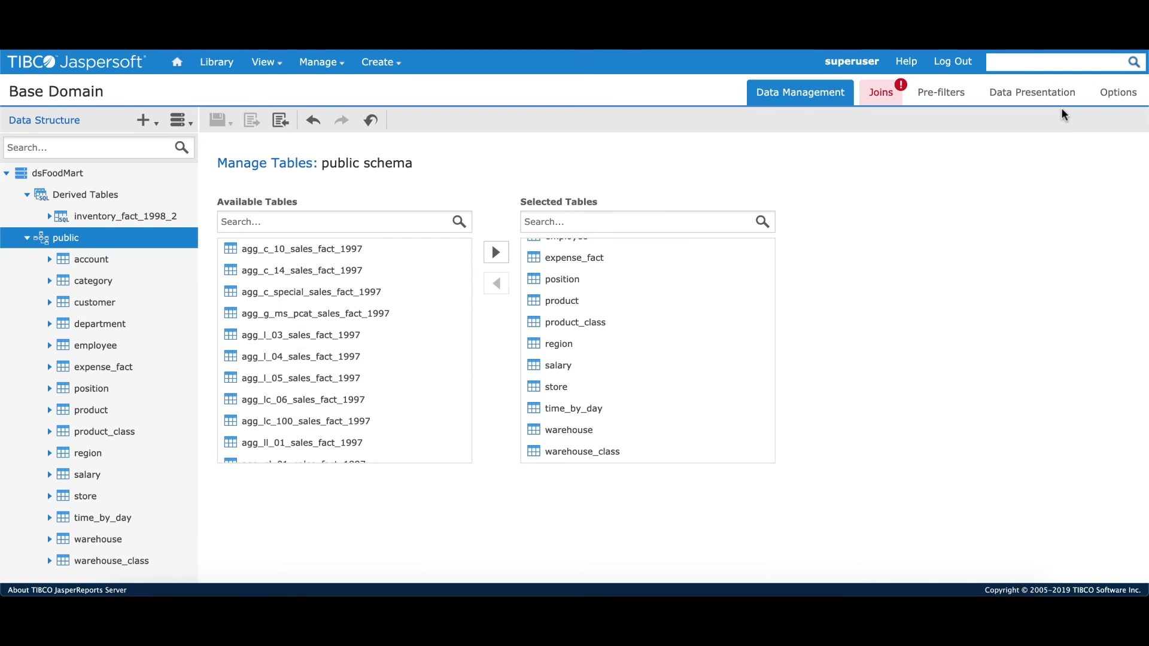
pyautogui.click(897, 98)
pyautogui.scroll(-3, 467, 404)
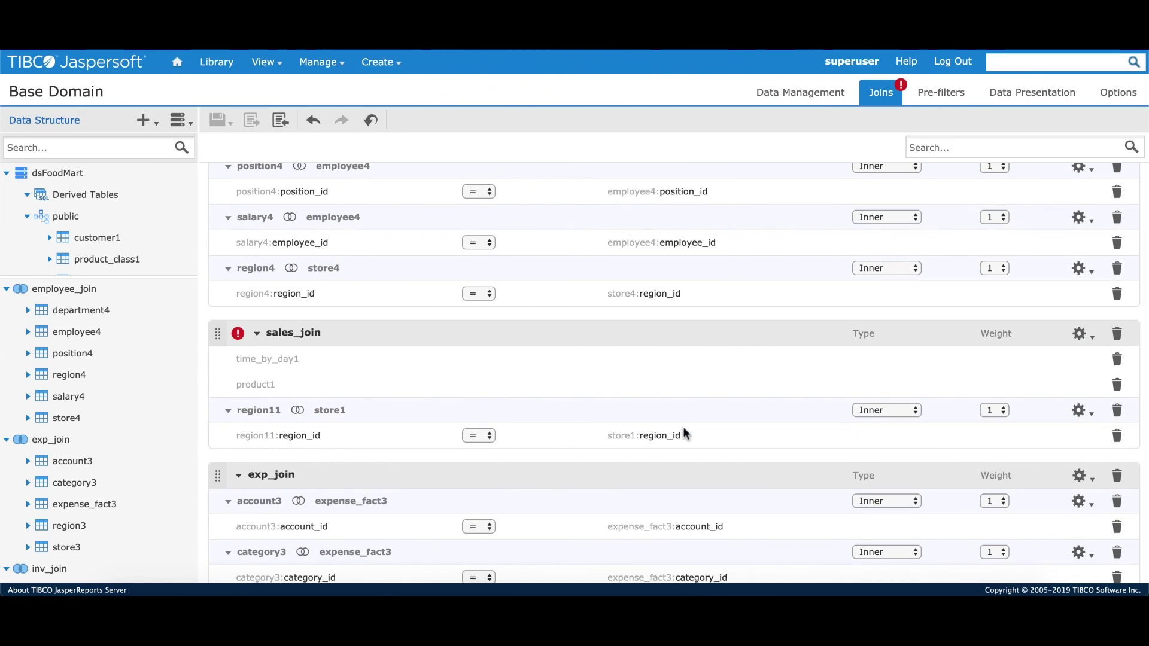
pyautogui.click(1118, 360)
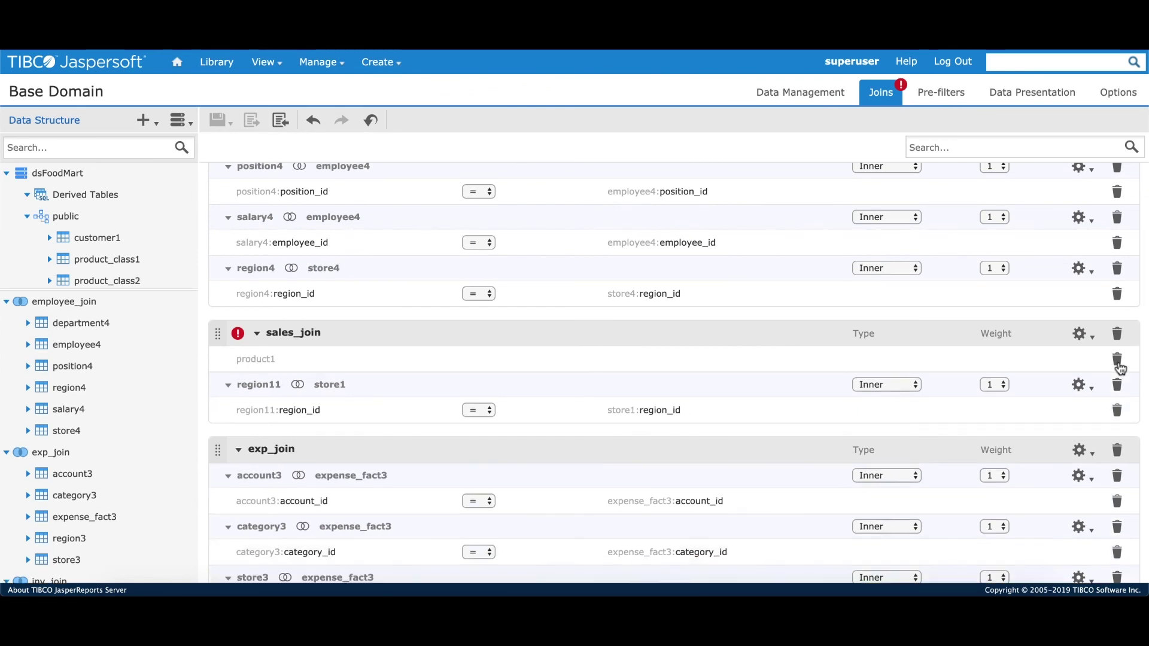
pyautogui.click(1117, 361)
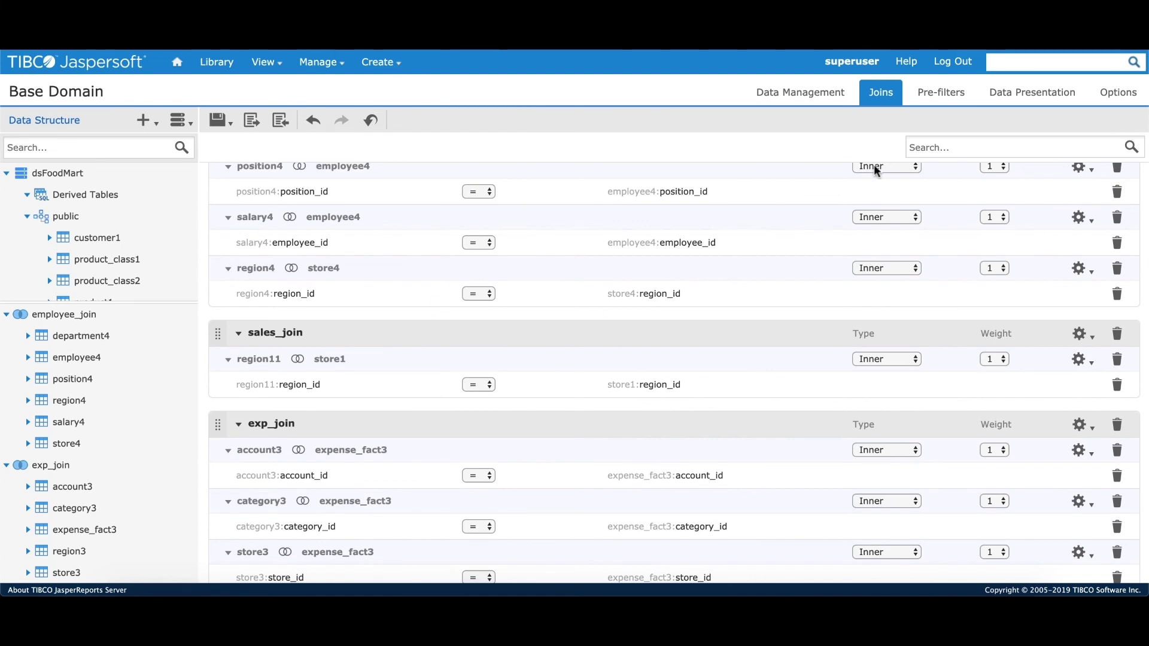
# - Examine the sales_join sets and items in the data presentation, and collapse sales_join again
pyautogui.click(1074, 100)
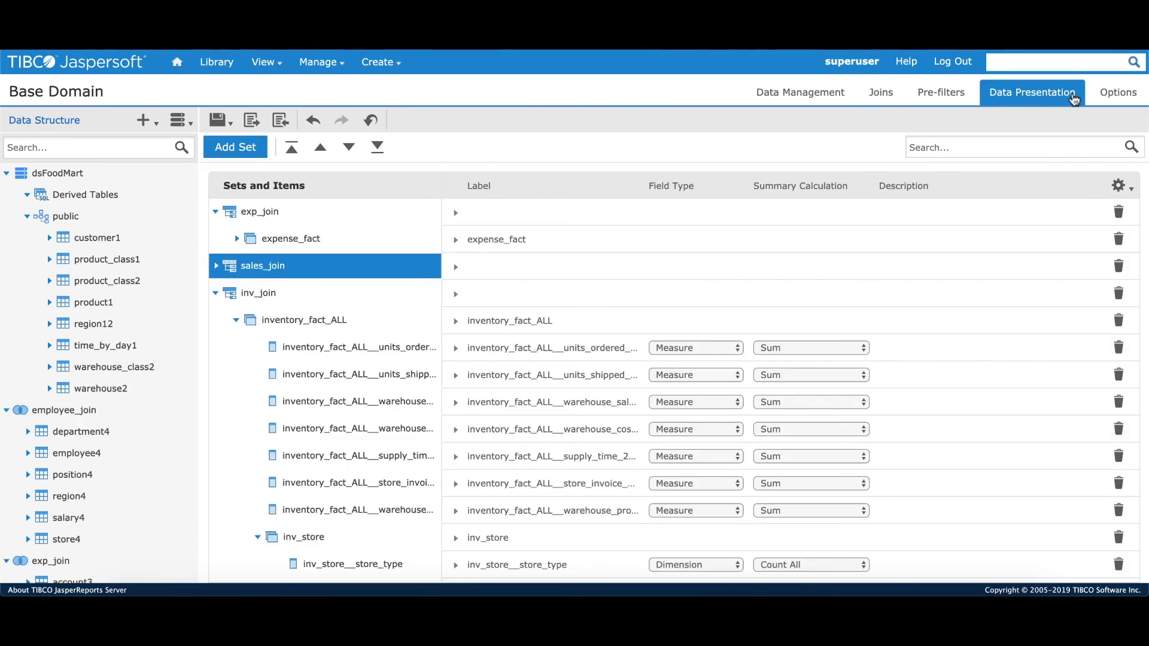
pyautogui.click(217, 267)
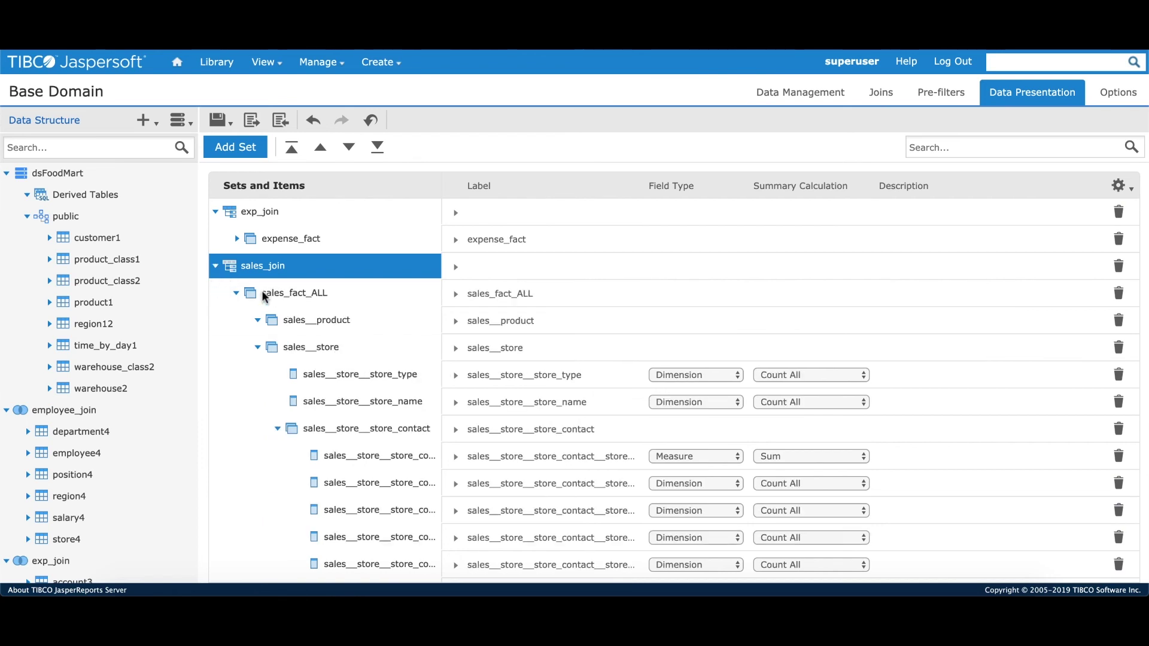
pyautogui.scroll(-1, 321, 358)
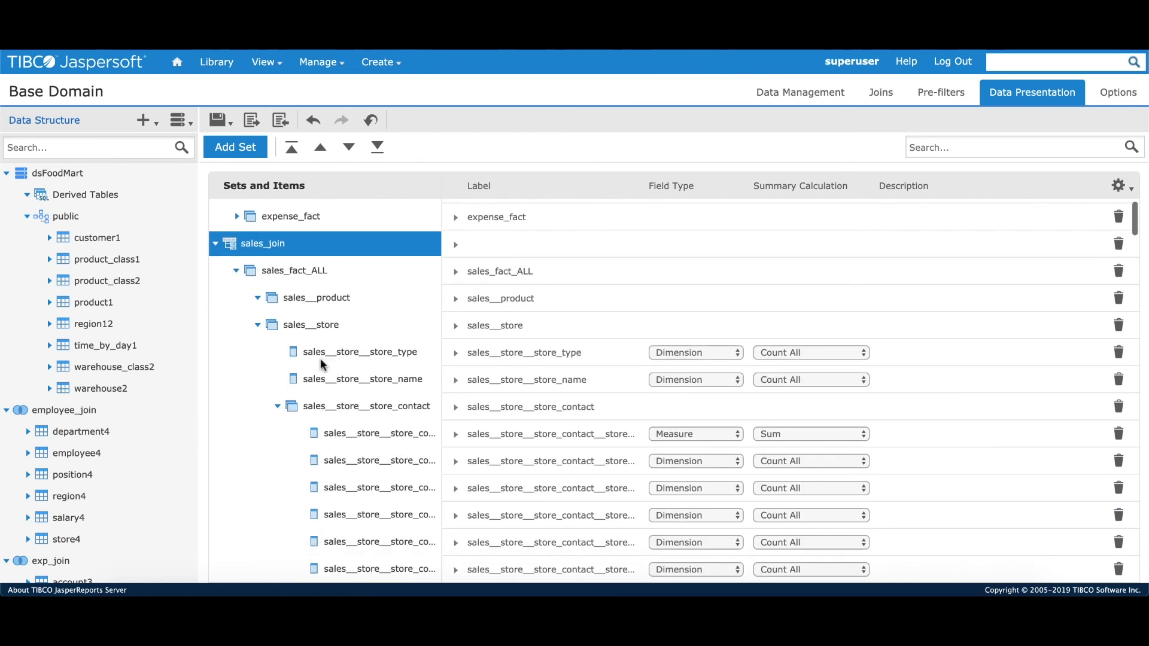
pyautogui.press('Left')
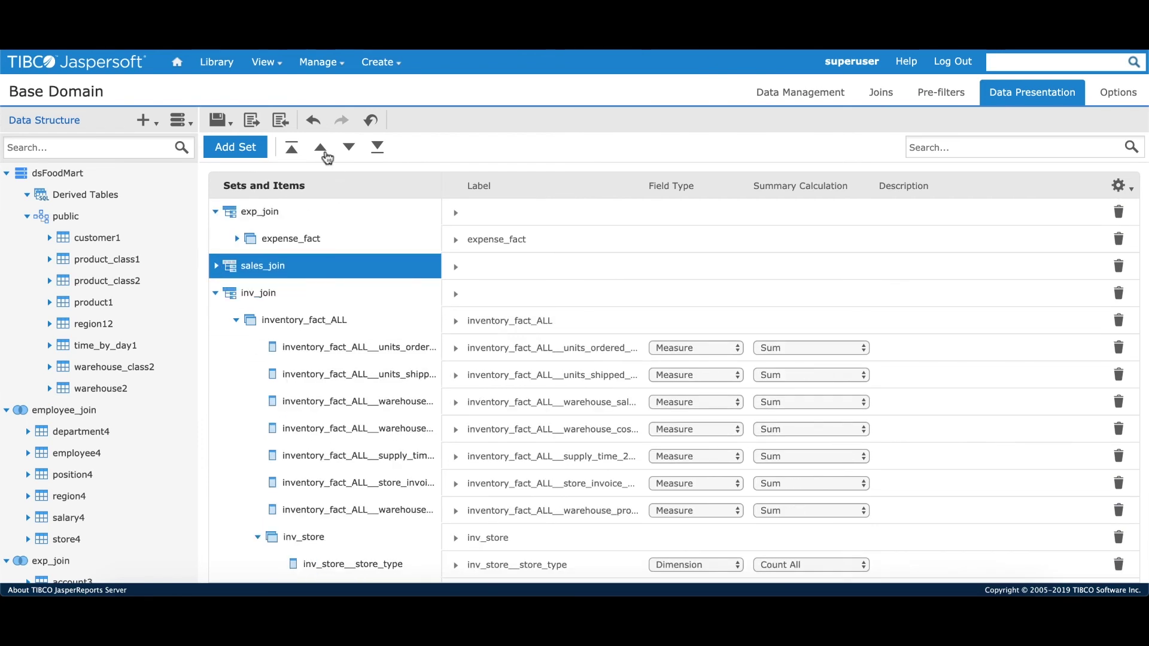
# - Undo the removal of the sales_fact_1998 table and both table deletions in sales_join
pyautogui.click(314, 122)
pyautogui.click(315, 123)
pyautogui.click(315, 122)
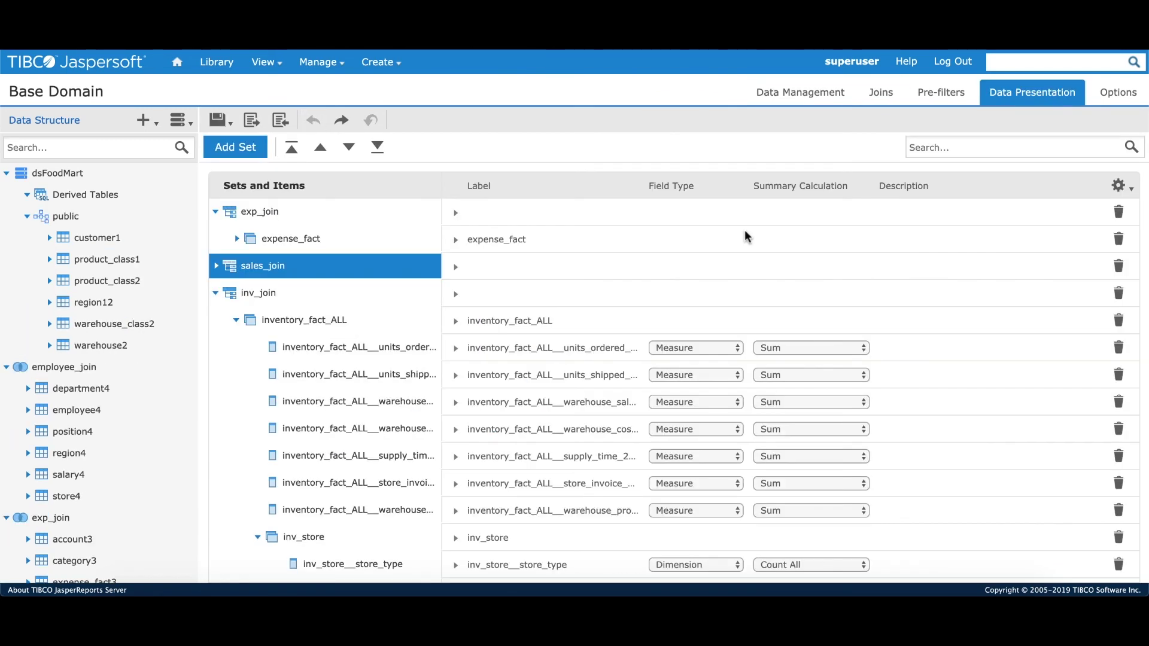
# - Try to replace the data source, selecting the public schema on both sides for mapping, and review the items the change would delete
pyautogui.click(189, 122)
pyautogui.click(203, 148)
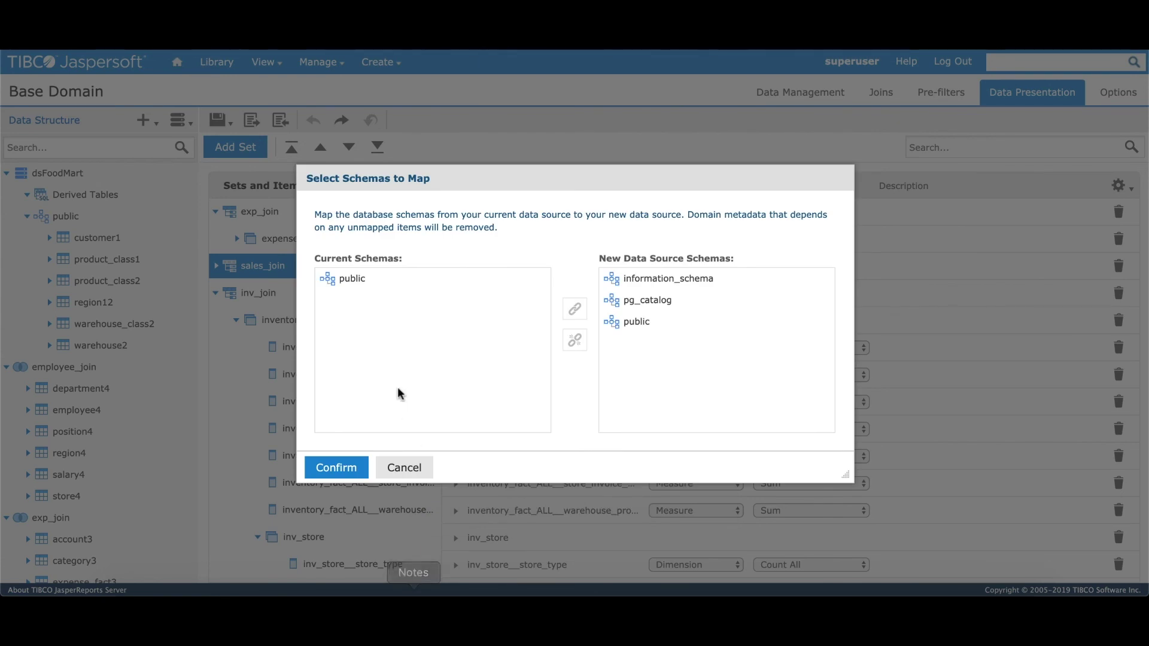
pyautogui.click(346, 278)
pyautogui.click(638, 325)
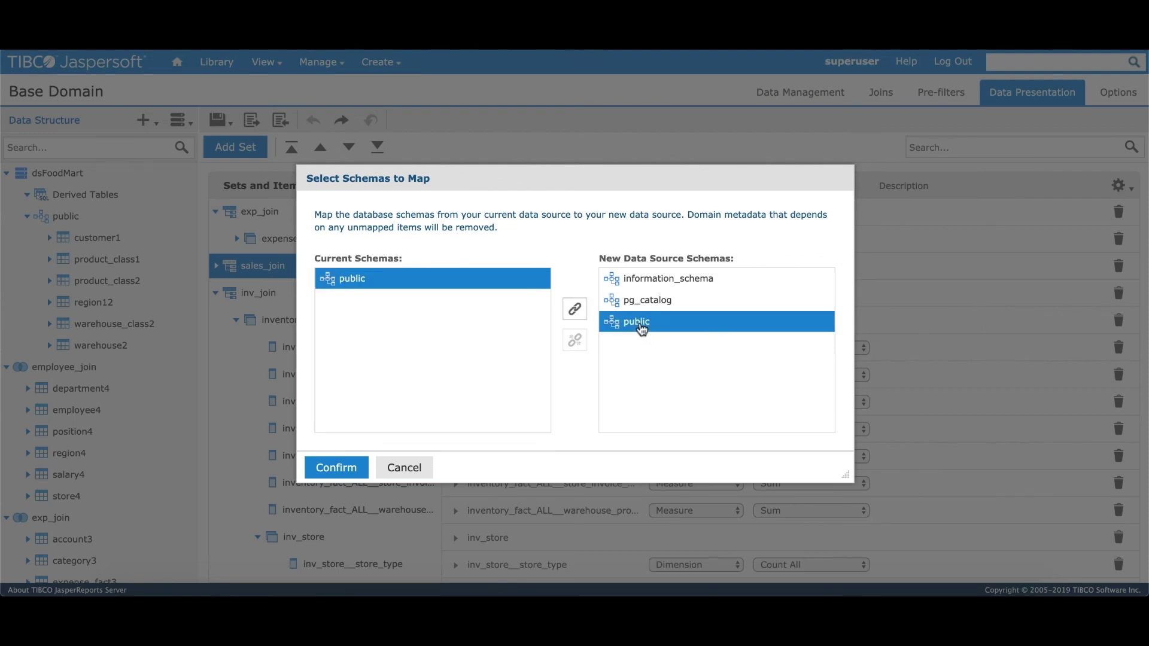
pyautogui.click(353, 468)
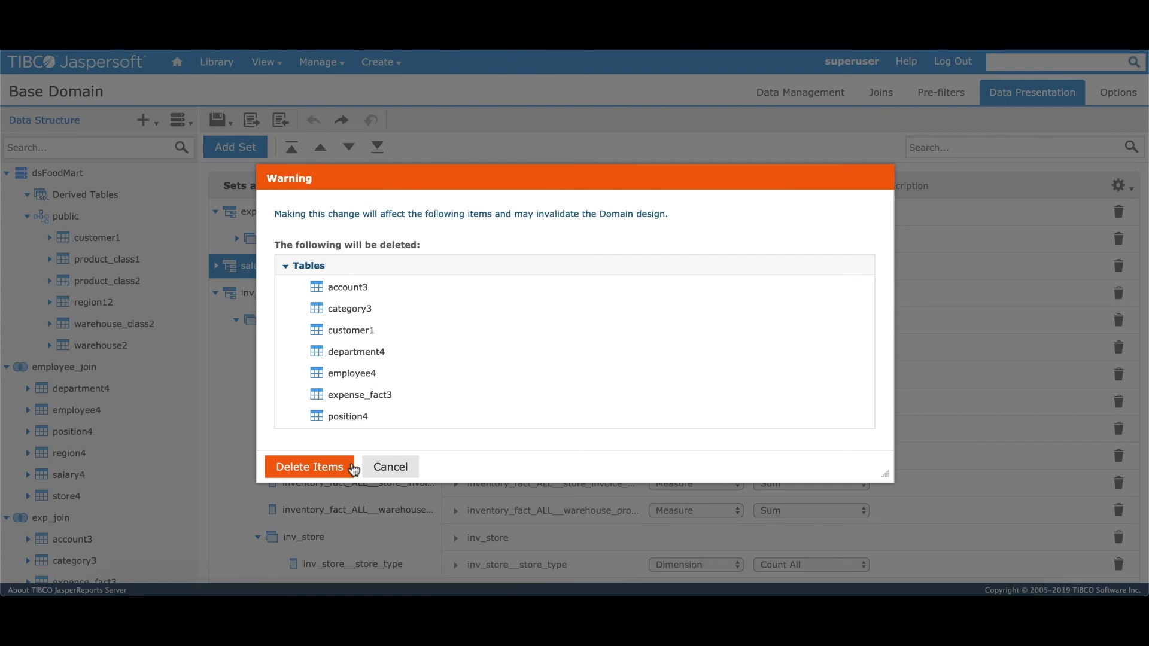
pyautogui.scroll(-5, 397, 405)
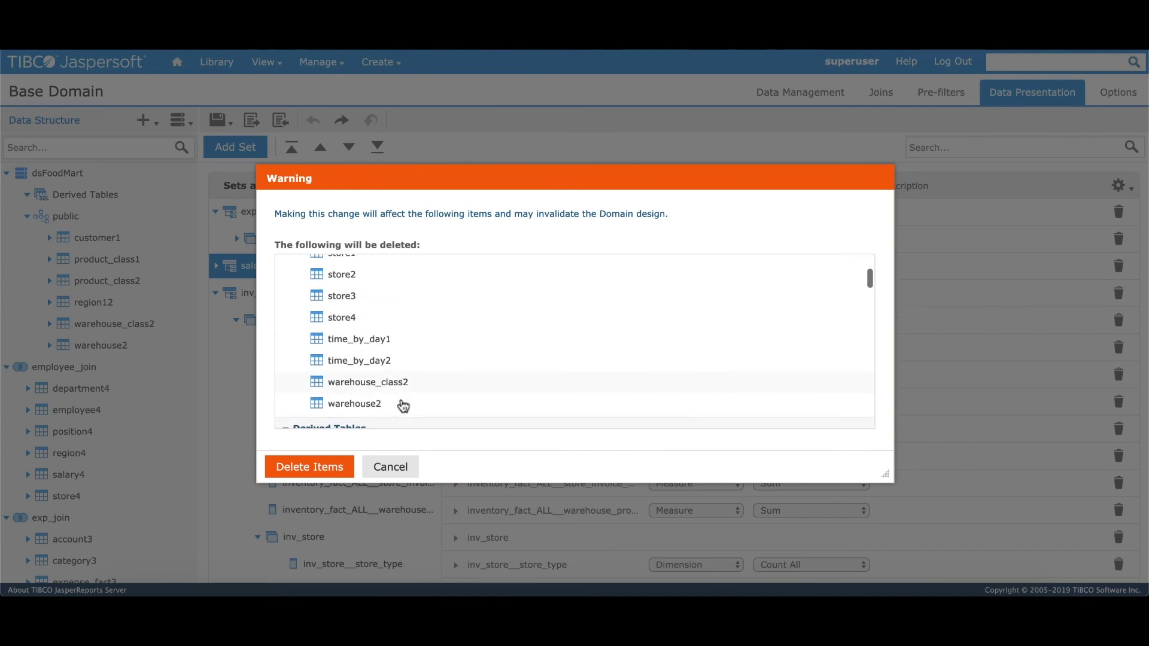
pyautogui.scroll(-8, 401, 405)
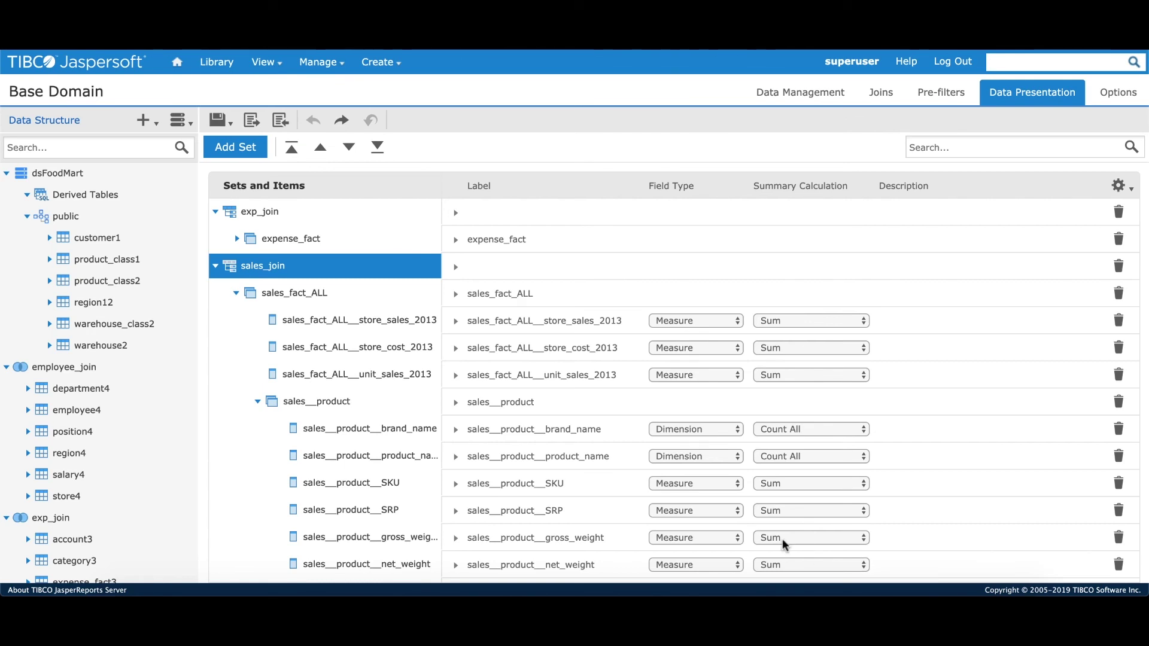
# - Delete the sales_fact_ALL__store_sales_2013 and sales__store__store_type items from the sales_join presentation and save the domain
pyautogui.click(1119, 321)
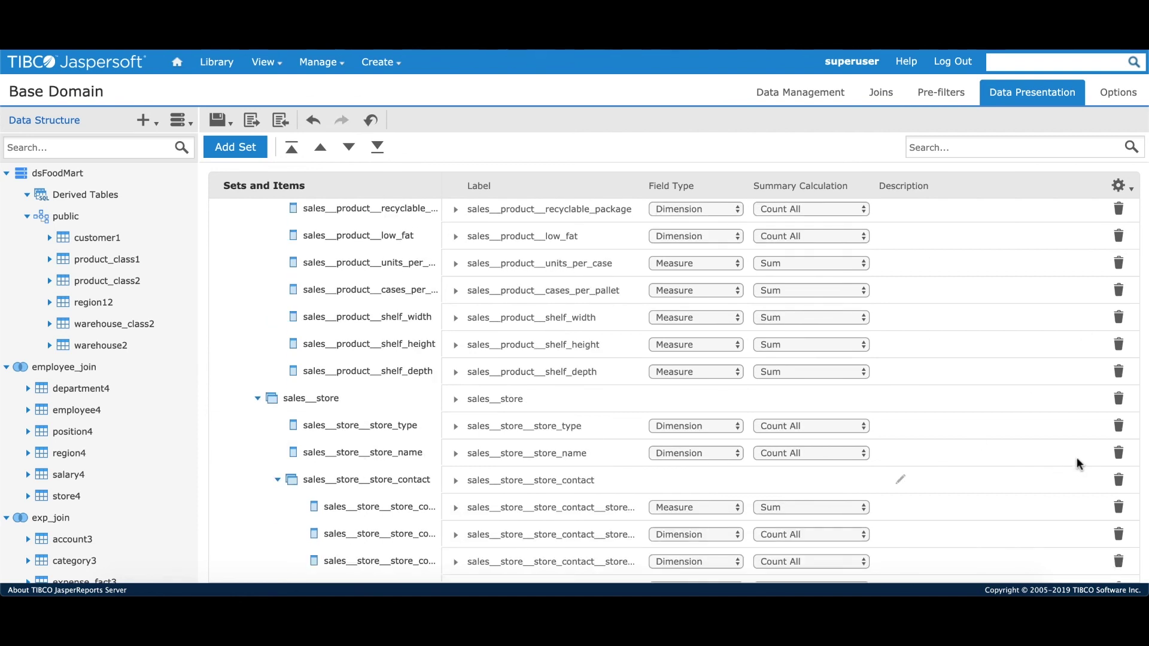
pyautogui.click(1119, 426)
pyautogui.click(220, 120)
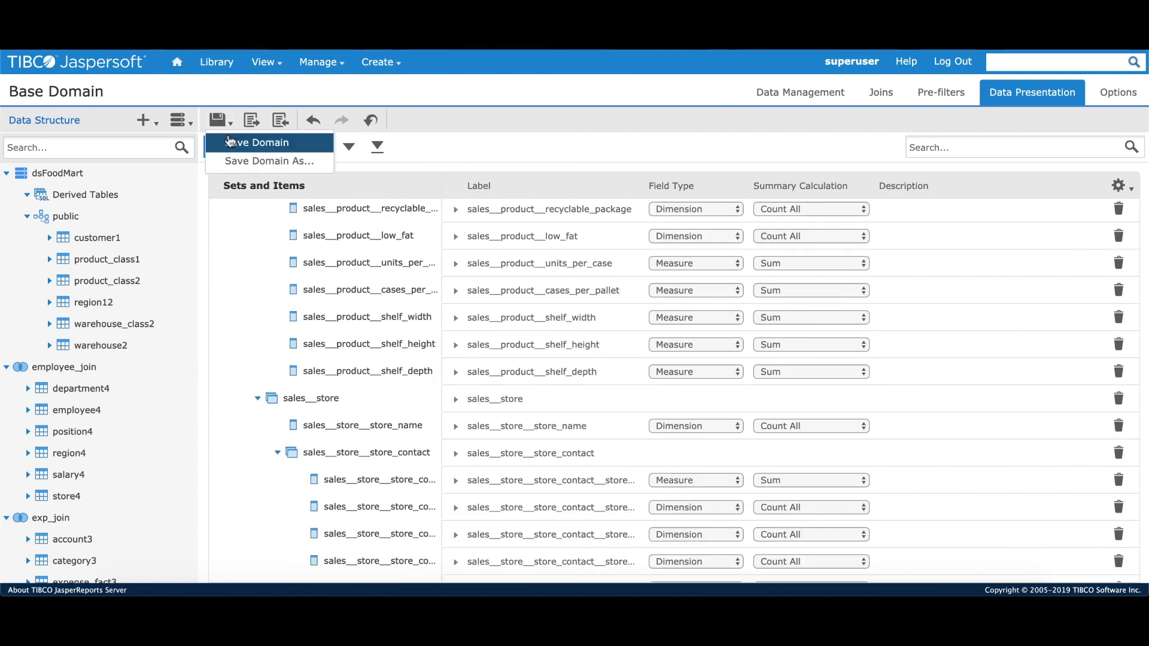
pyautogui.click(230, 142)
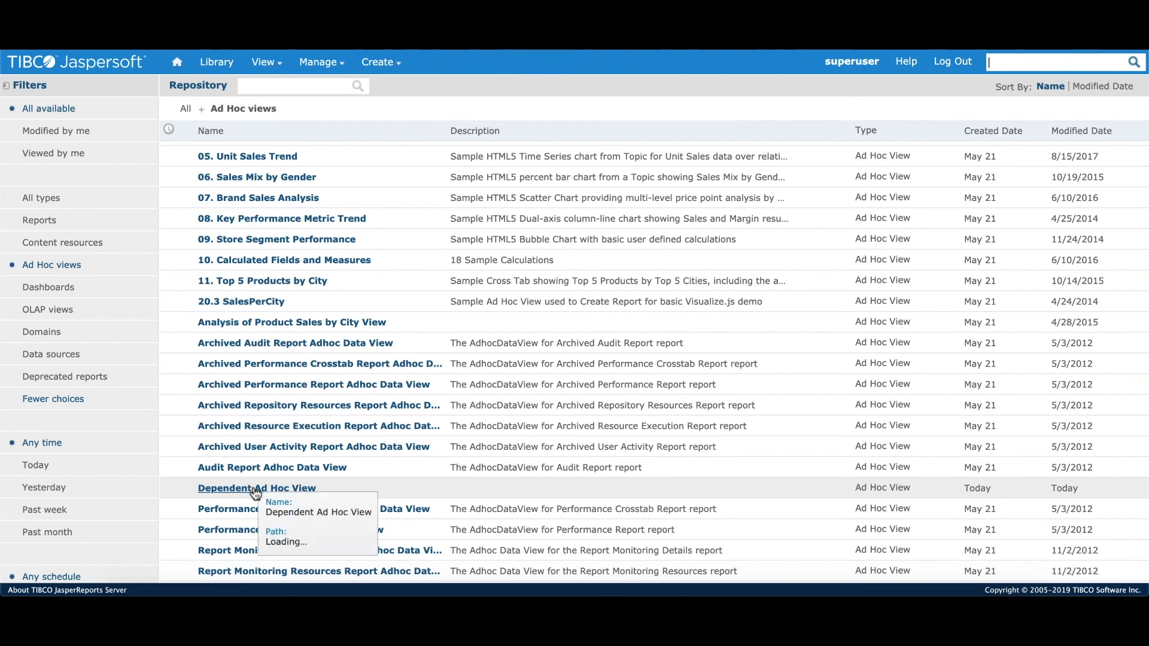
# - Open the Dependent Ad Hoc View and remove the missing Store Sales 2013 and Store Type items
pyautogui.click(256, 489)
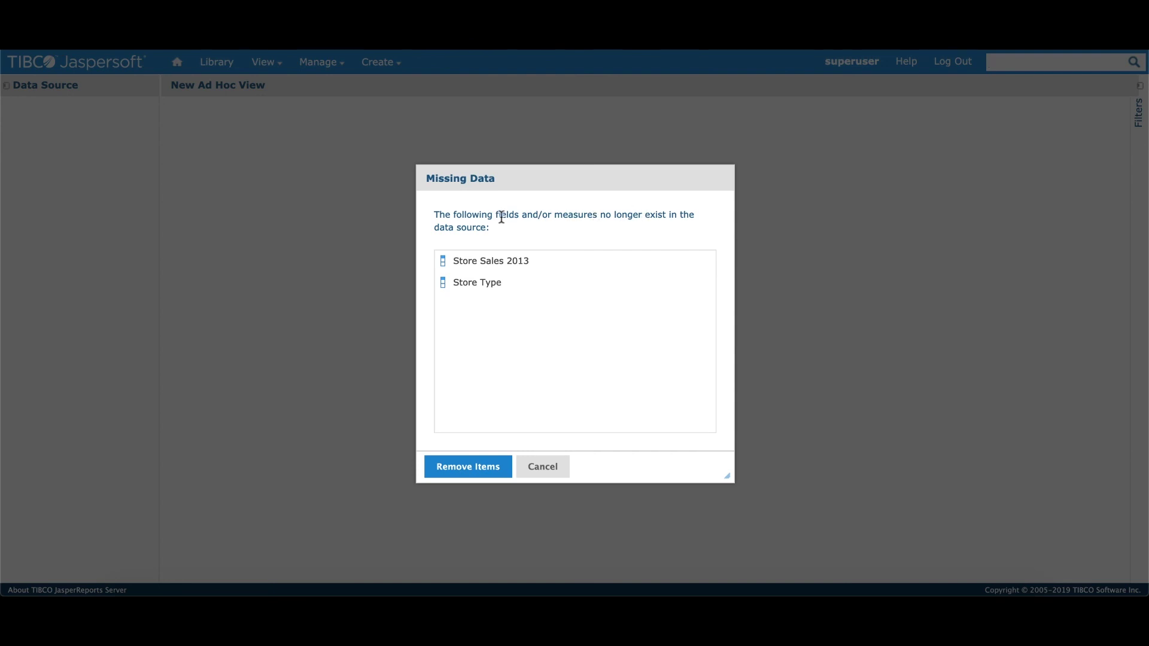
pyautogui.click(476, 469)
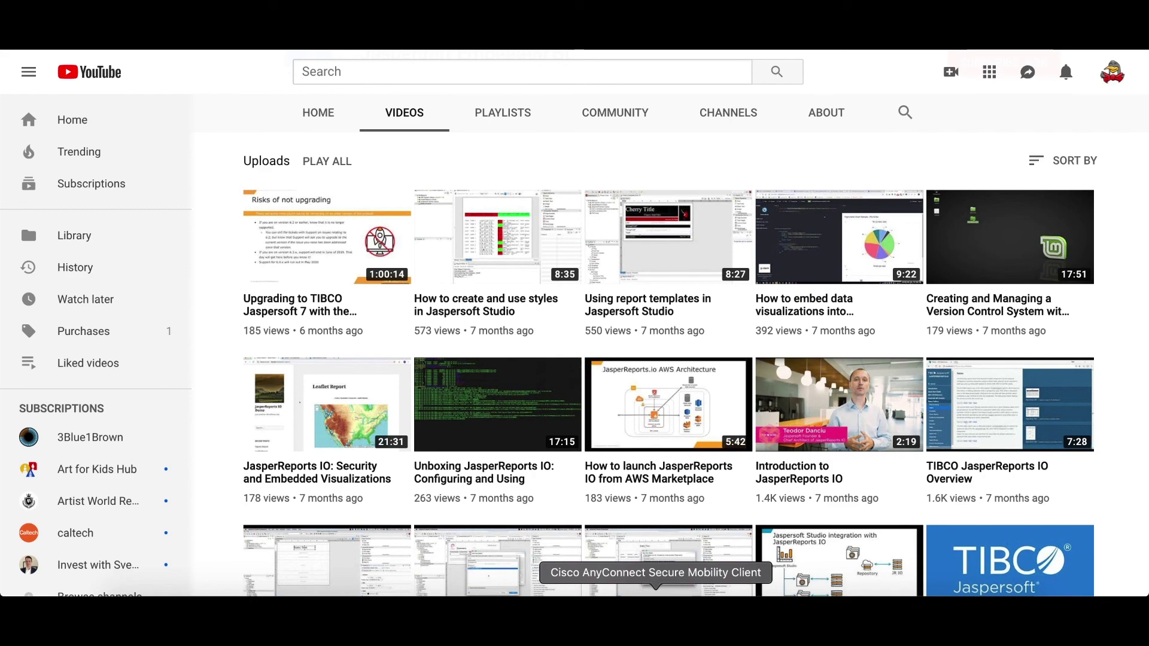
pyautogui.scroll(2, 645, 393)
pyautogui.scroll(2, 644, 393)
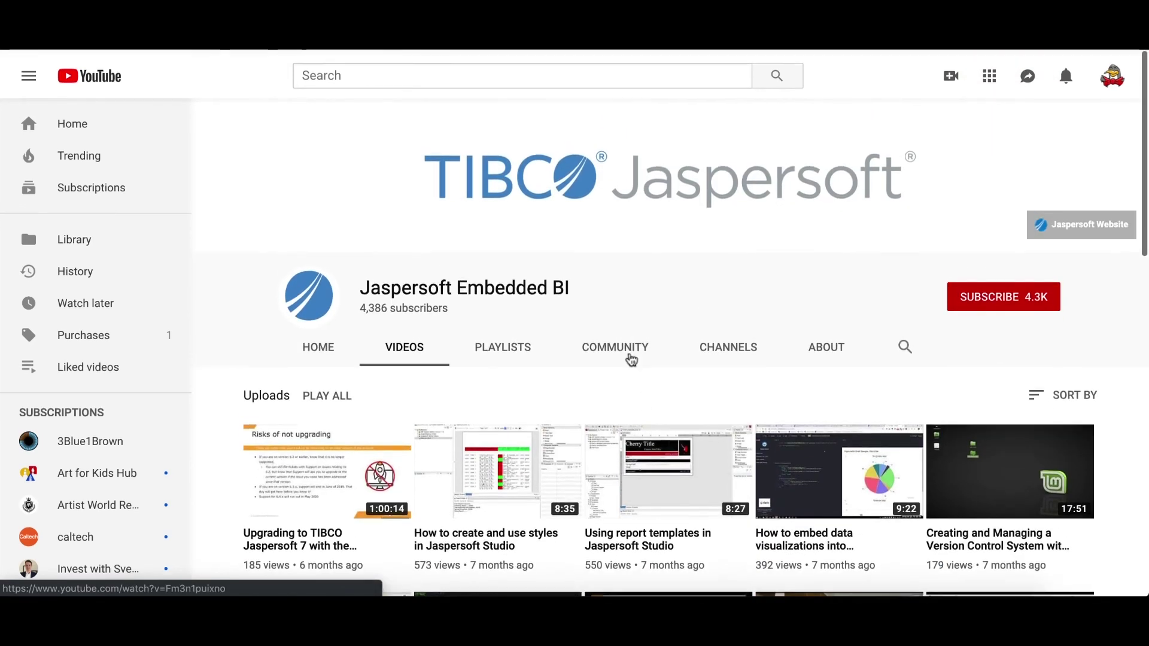